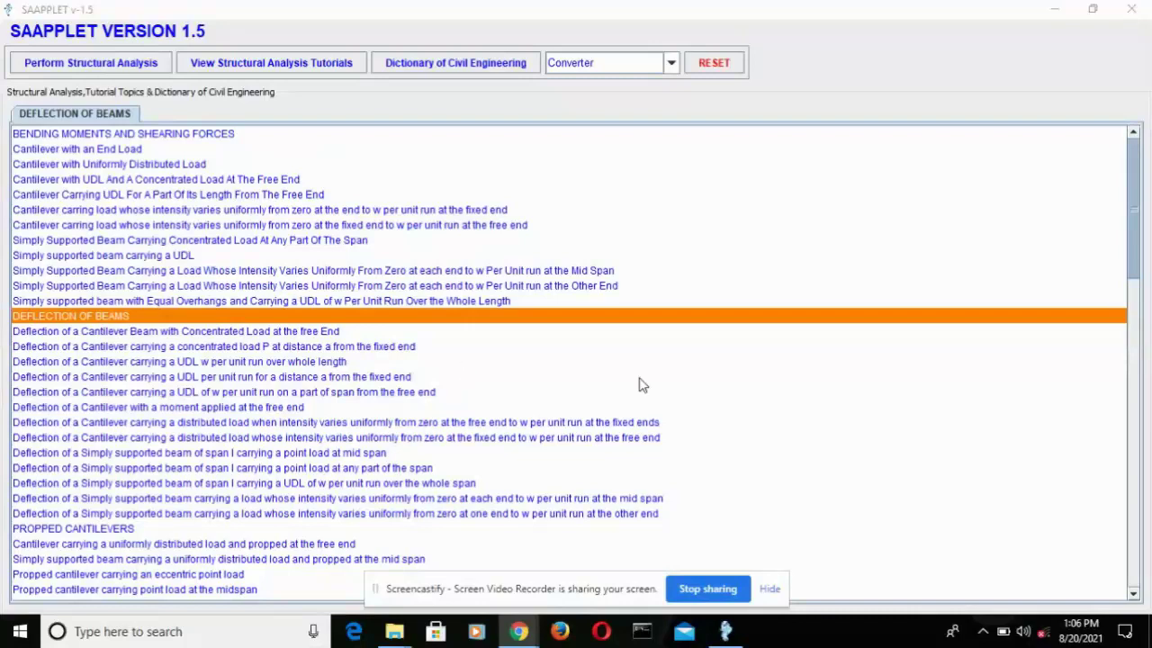
Step: Open the deflection topic for a cantilever with an end point load; set W to 135.9 kN, span to 7.3 m and x to 6.8 m
{"action": "left_click", "coordinate": [287, 331]}
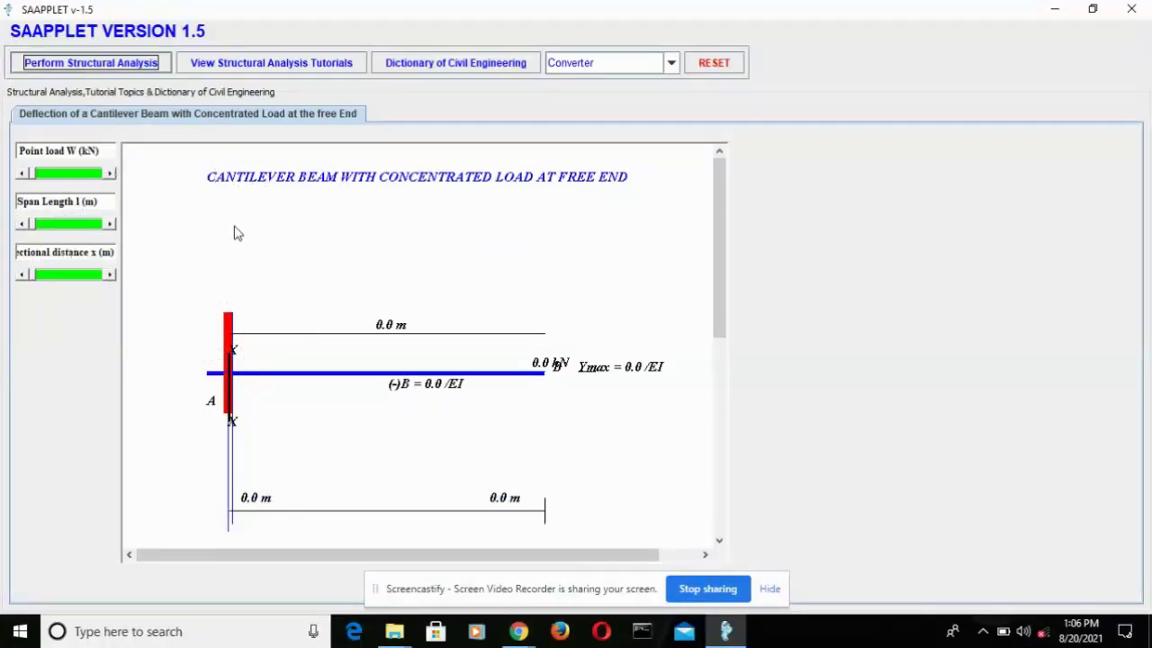
{"action": "mouse_move", "coordinate": [36, 175]}
{"action": "left_mouse_down"}
{"action": "mouse_move", "coordinate": [59, 181]}
{"action": "mouse_move", "coordinate": [34, 175]}
{"action": "left_mouse_up"}
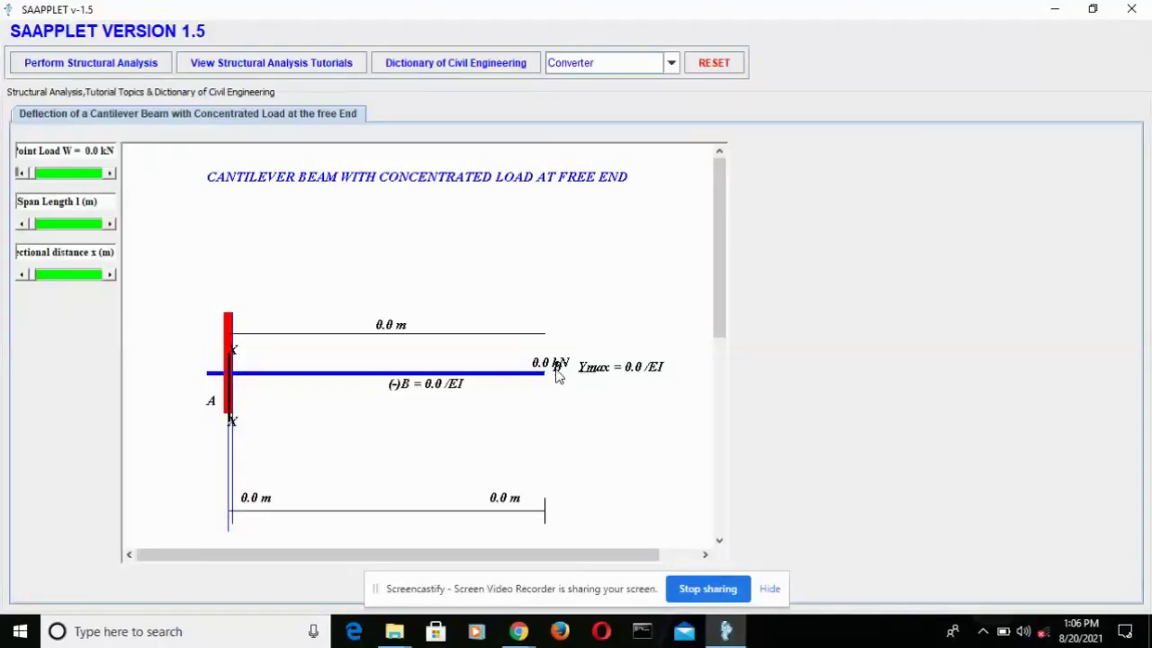
{"action": "left_click_drag", "start_coordinate": [34, 178], "coordinate": [79, 187]}
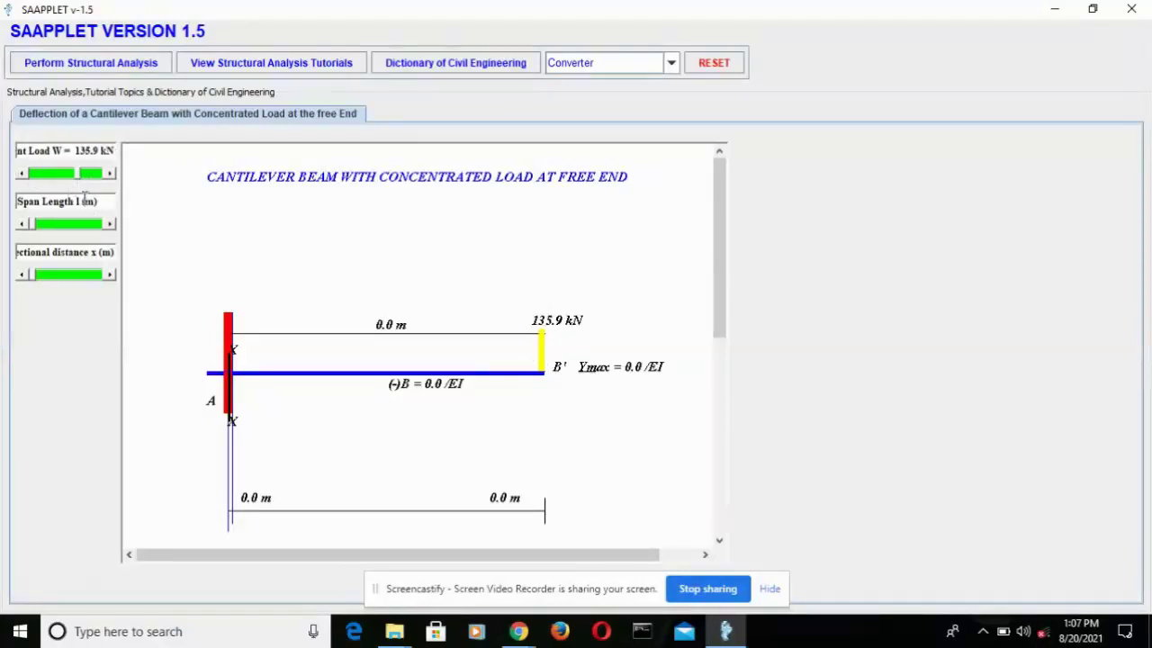
{"action": "left_click_drag", "start_coordinate": [31, 231], "coordinate": [81, 230]}
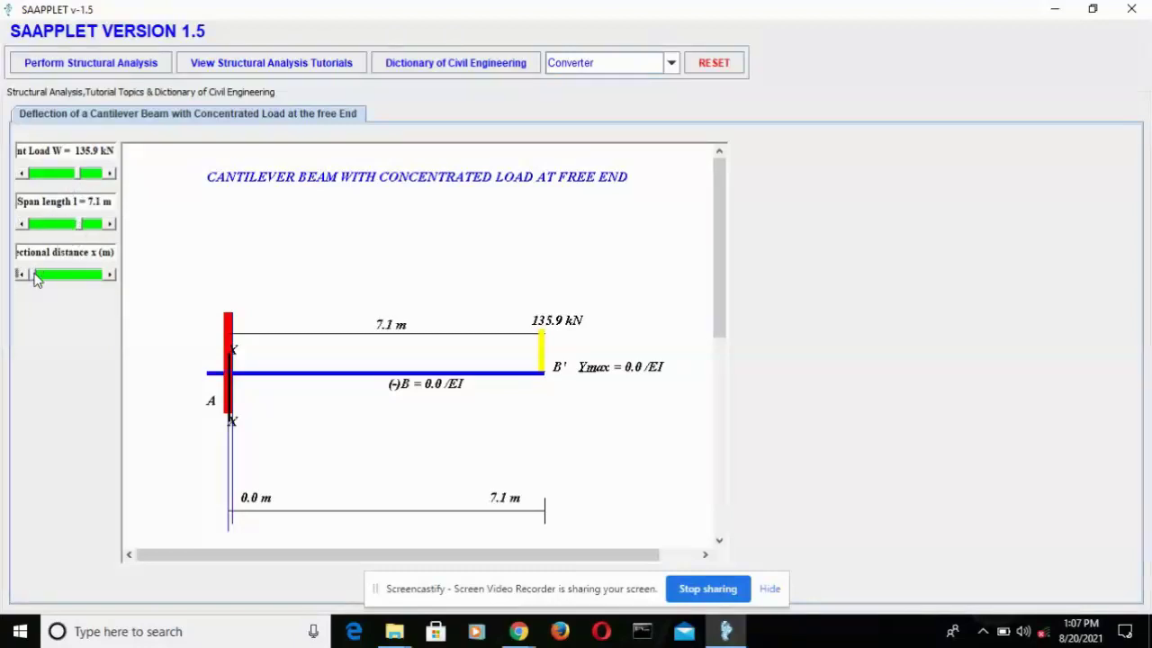
{"action": "left_click_drag", "start_coordinate": [35, 273], "coordinate": [39, 280]}
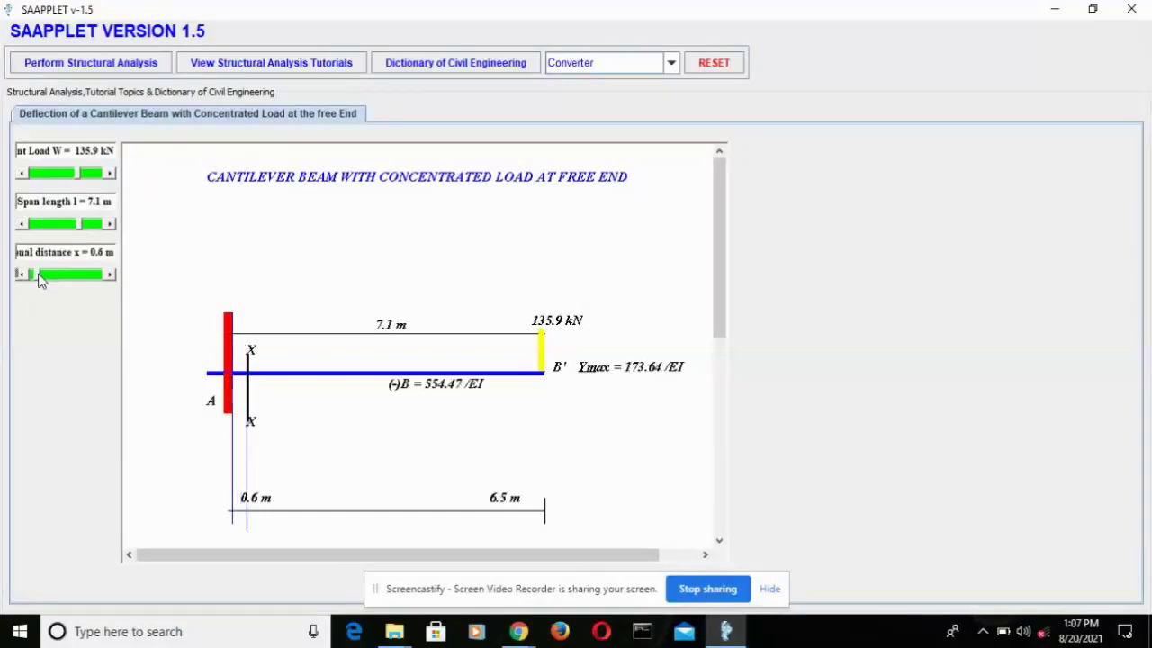
{"action": "left_click_drag", "start_coordinate": [39, 280], "coordinate": [79, 298]}
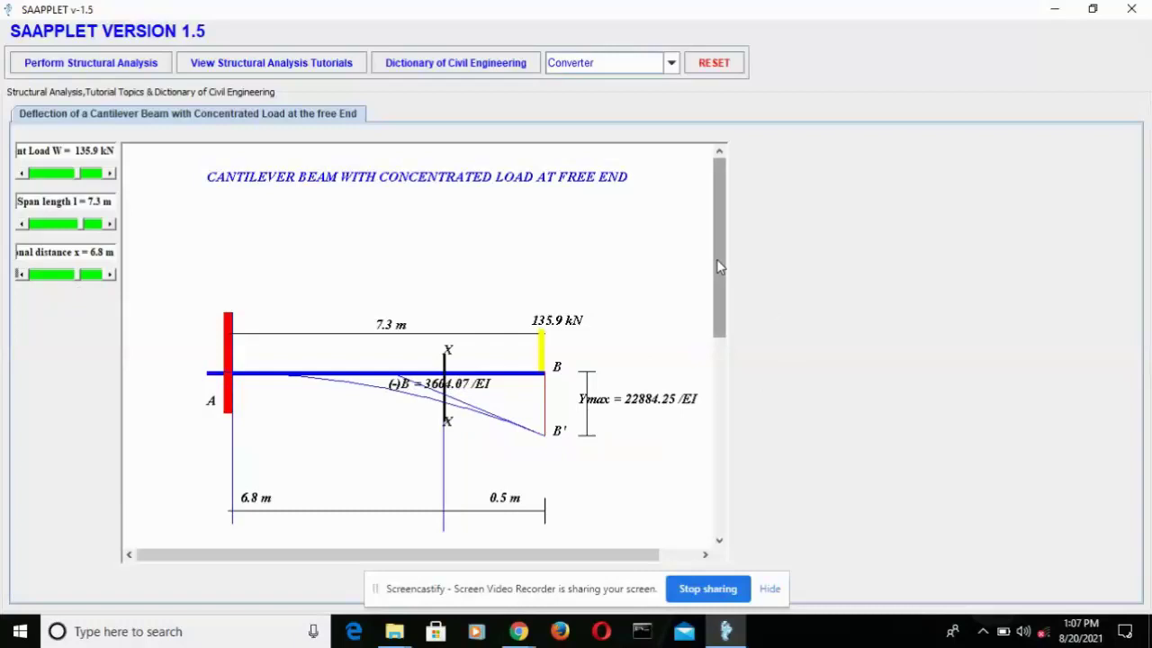
{"action": "left_click_drag", "start_coordinate": [717, 259], "coordinate": [709, 290]}
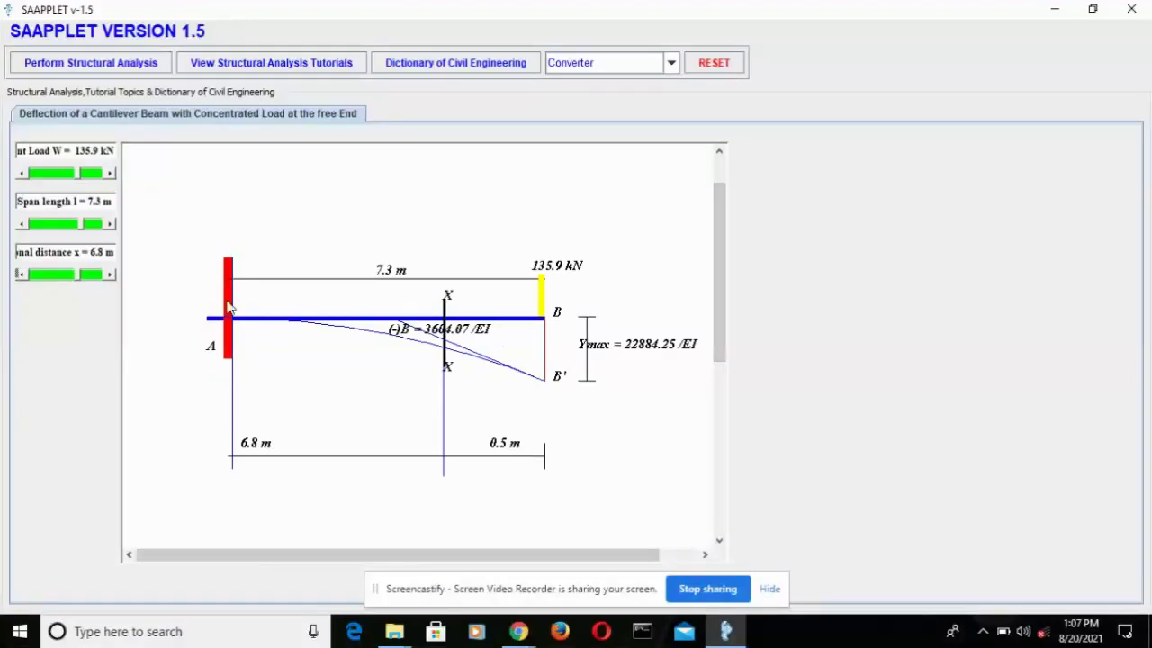
Step: Increase the end-loaded cantilever's span length to 8.5 m and its sectional distance x to 7.9 m, checking the calculated results
{"action": "mouse_move", "coordinate": [77, 279]}
{"action": "left_mouse_down"}
{"action": "mouse_move", "coordinate": [58, 276]}
{"action": "mouse_move", "coordinate": [79, 289]}
{"action": "left_mouse_up"}
{"action": "left_click_drag", "start_coordinate": [726, 296], "coordinate": [726, 407]}
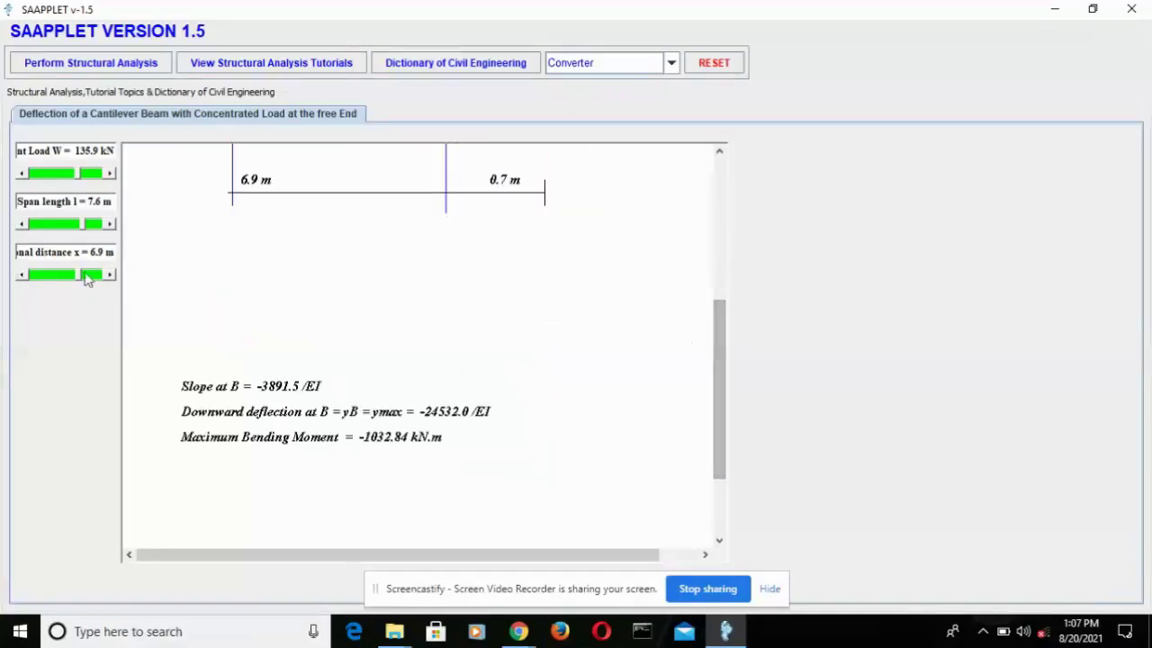
{"action": "mouse_move", "coordinate": [80, 282]}
{"action": "left_mouse_down"}
{"action": "mouse_move", "coordinate": [72, 276]}
{"action": "mouse_move", "coordinate": [89, 293]}
{"action": "mouse_move", "coordinate": [81, 269]}
{"action": "mouse_move", "coordinate": [88, 274]}
{"action": "left_mouse_up"}
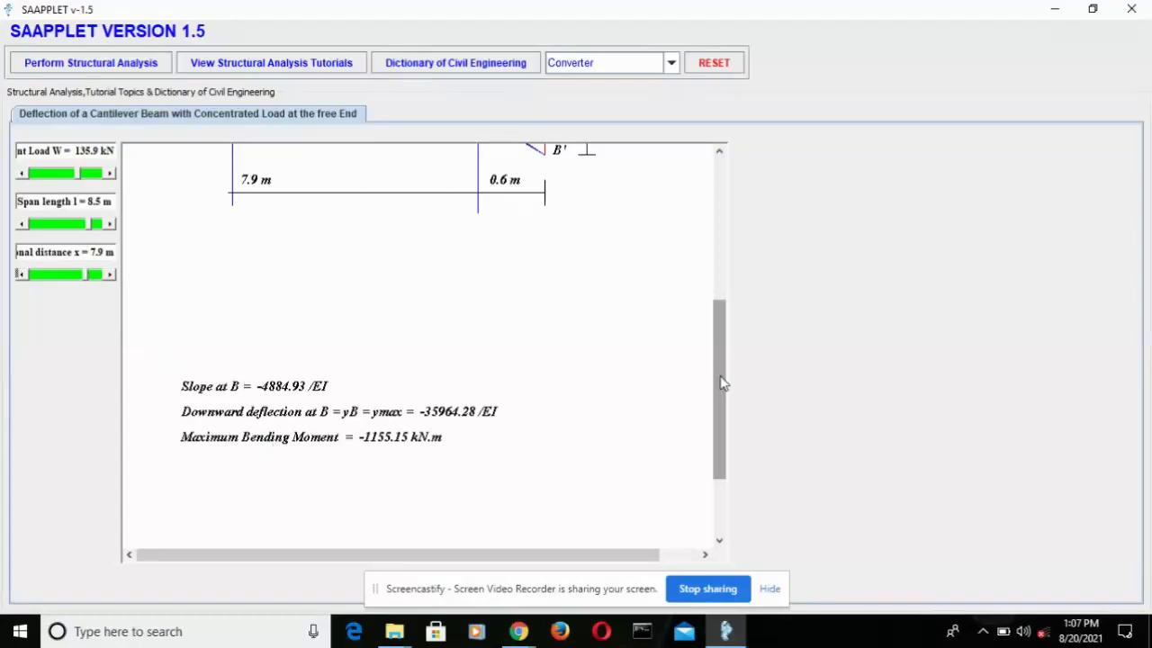
{"action": "left_click_drag", "start_coordinate": [722, 383], "coordinate": [742, 190]}
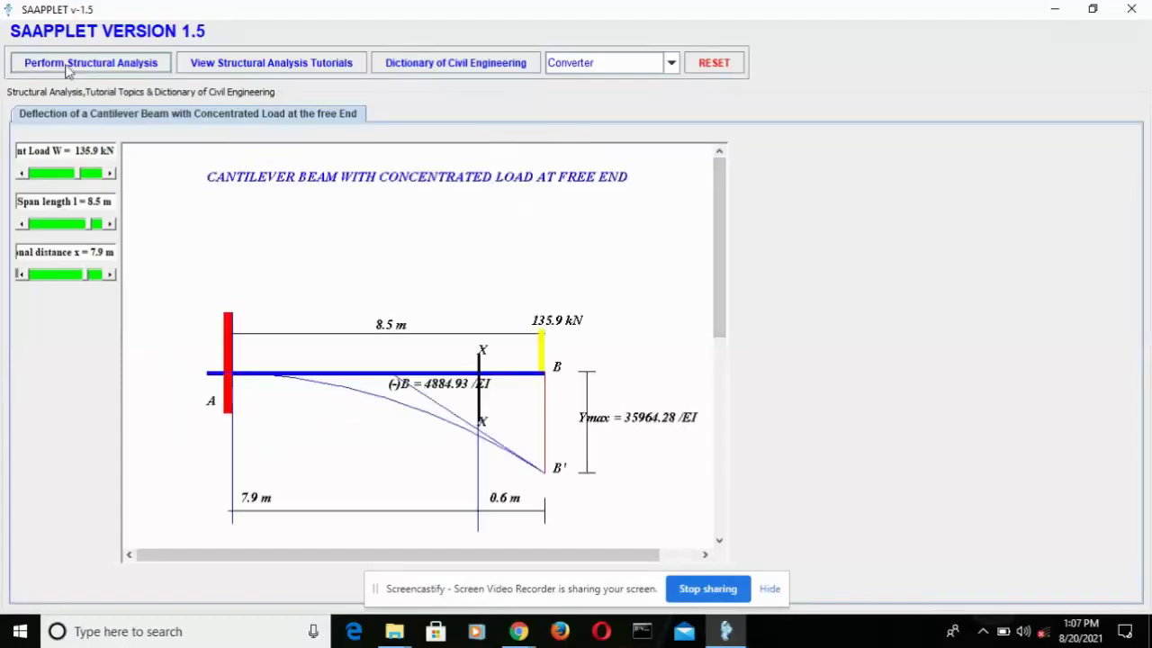
Step: Open the cantilever topic with load P at distance a from the fixed end; set W to 146.2 kN, span and x to 6.2 m
{"action": "left_click", "coordinate": [99, 75]}
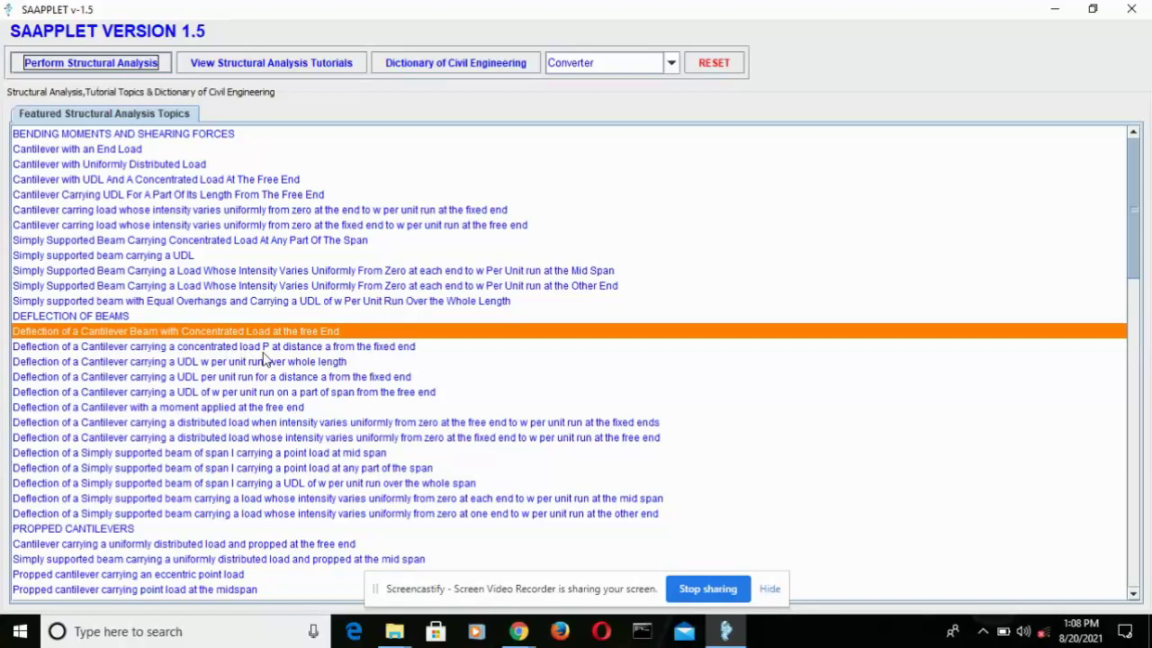
{"action": "left_click", "coordinate": [389, 350]}
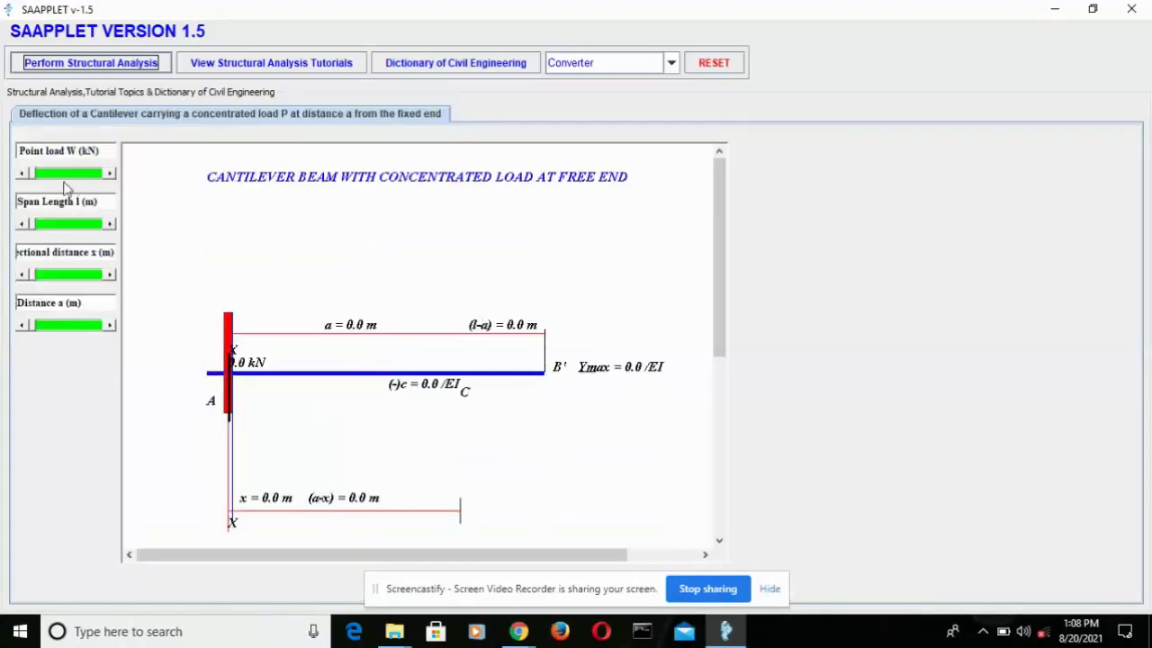
{"action": "left_click_drag", "start_coordinate": [31, 177], "coordinate": [83, 193]}
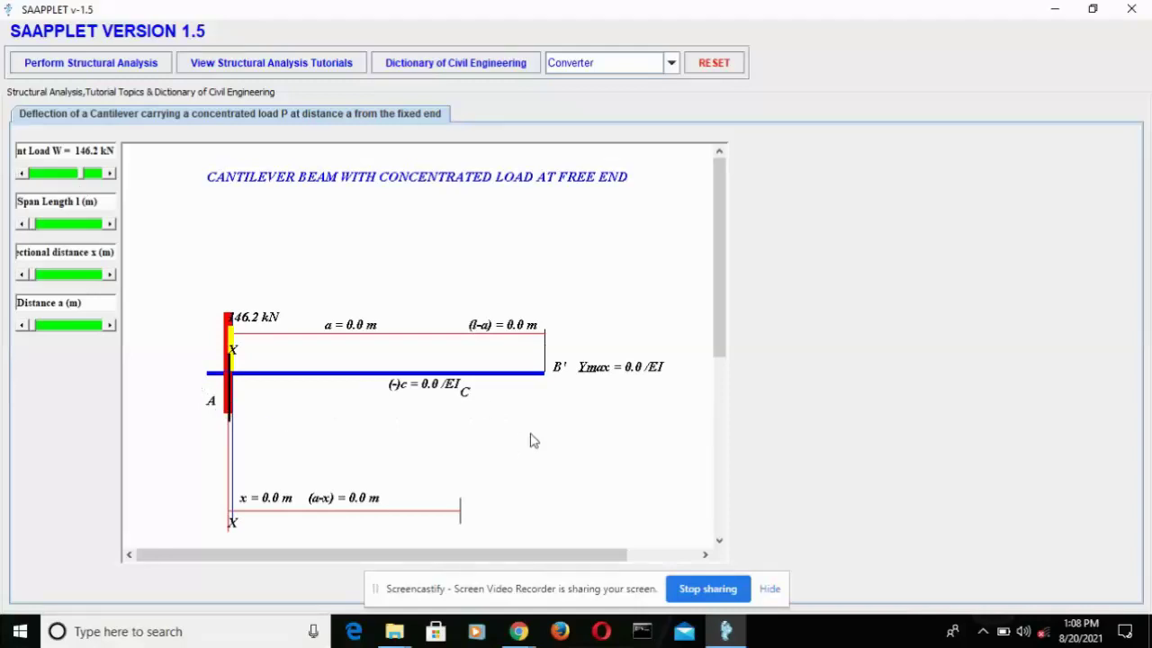
{"action": "left_click_drag", "start_coordinate": [38, 231], "coordinate": [63, 236]}
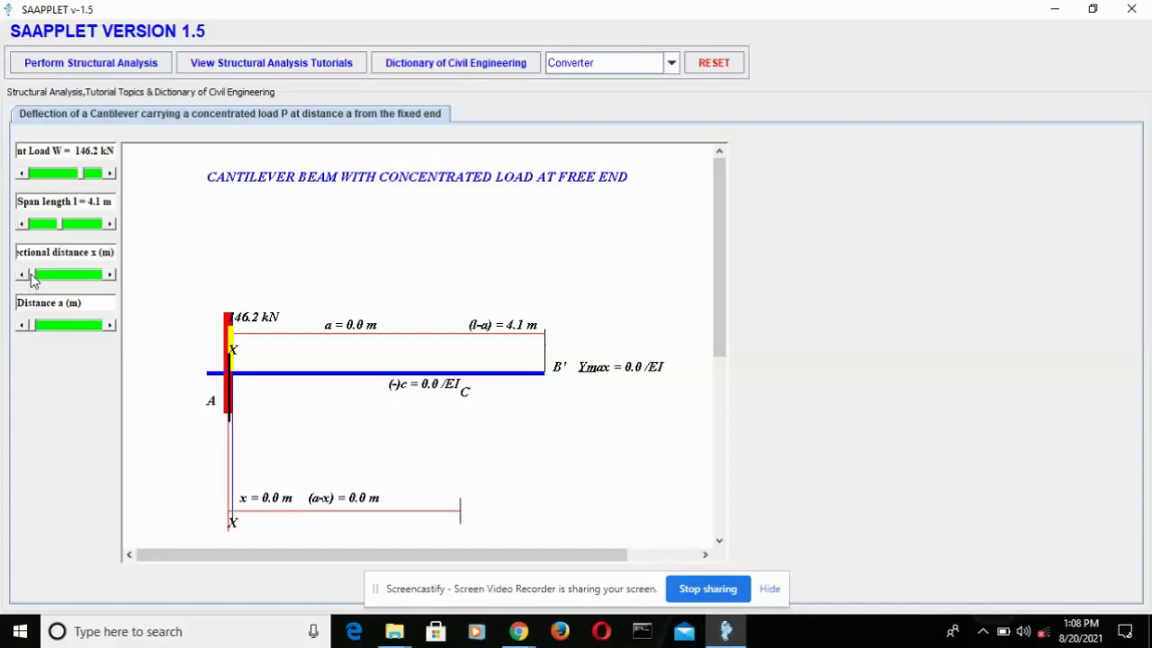
{"action": "left_click_drag", "start_coordinate": [31, 277], "coordinate": [74, 281]}
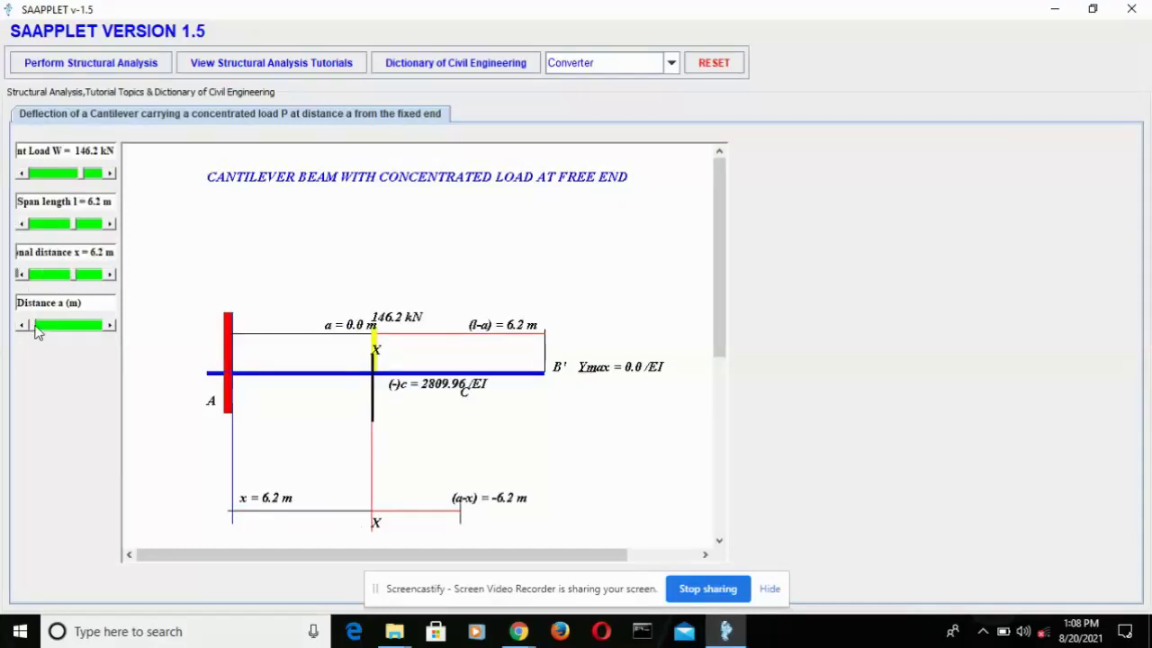
Step: Set the cantilever's span length to 7.7 m and the load's distance a from the fixed end to 6.7 m
{"action": "left_click_drag", "start_coordinate": [36, 331], "coordinate": [88, 392]}
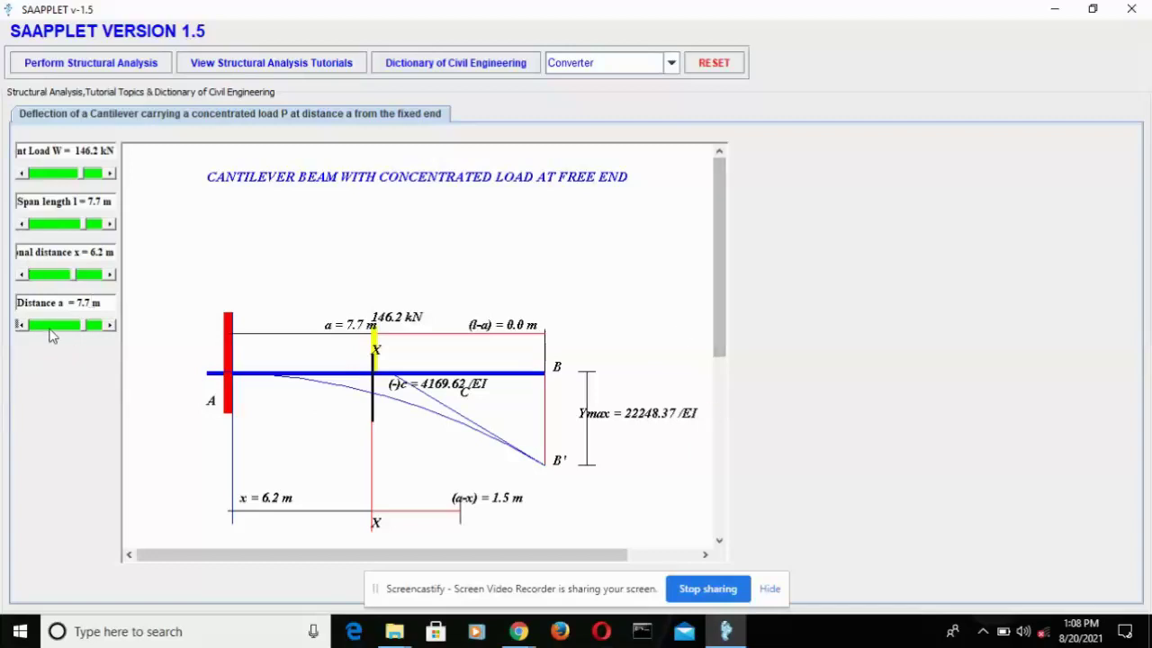
{"action": "left_click", "coordinate": [77, 329]}
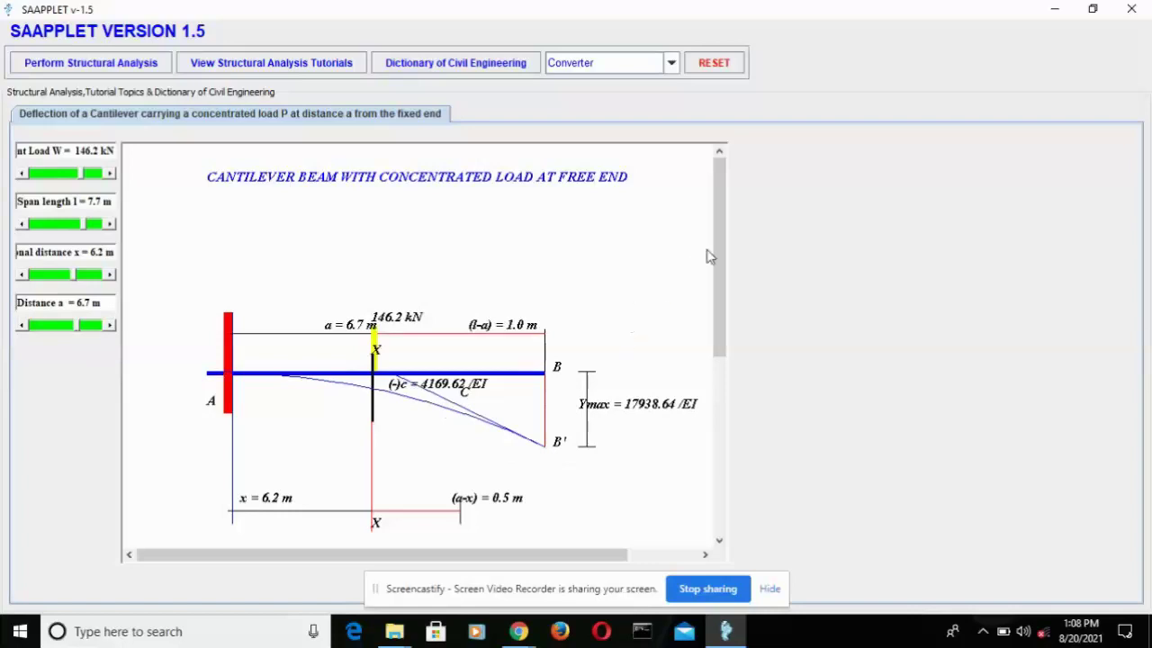
{"action": "mouse_move", "coordinate": [722, 246]}
{"action": "left_mouse_down"}
{"action": "mouse_move", "coordinate": [711, 429]}
{"action": "mouse_move", "coordinate": [736, 192]}
{"action": "left_mouse_up"}
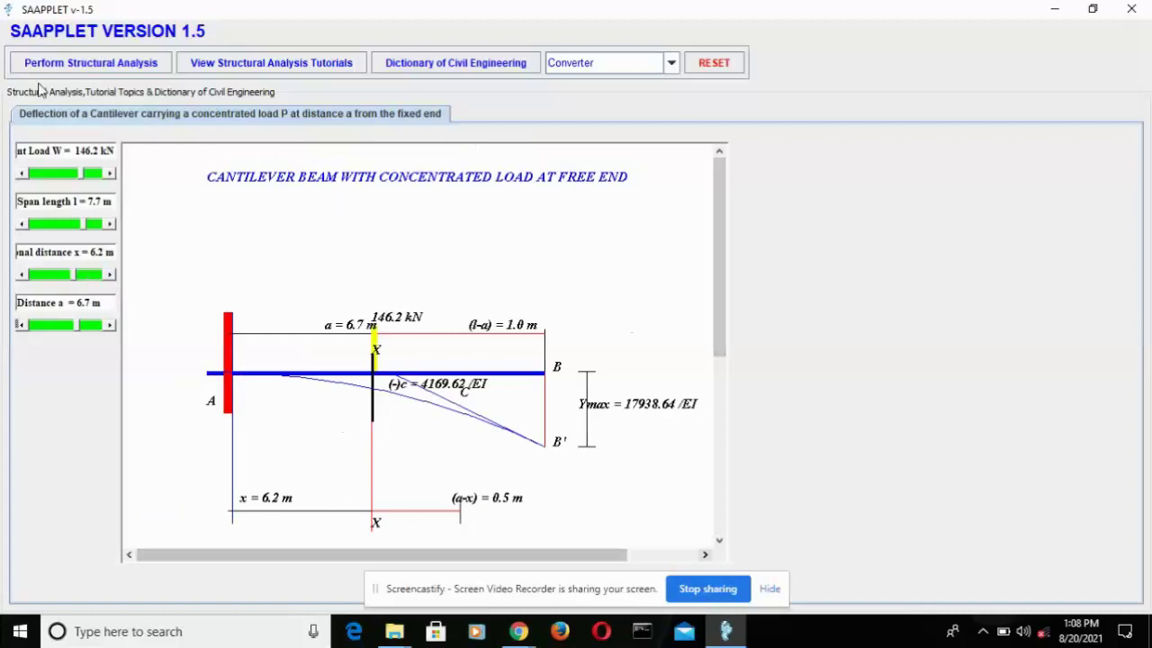
Step: Open the cantilever topic with a UDL over the whole length; set w to 56.4 kN/m, span to 7.3 m and x to 4.7 m
{"action": "left_click", "coordinate": [52, 59]}
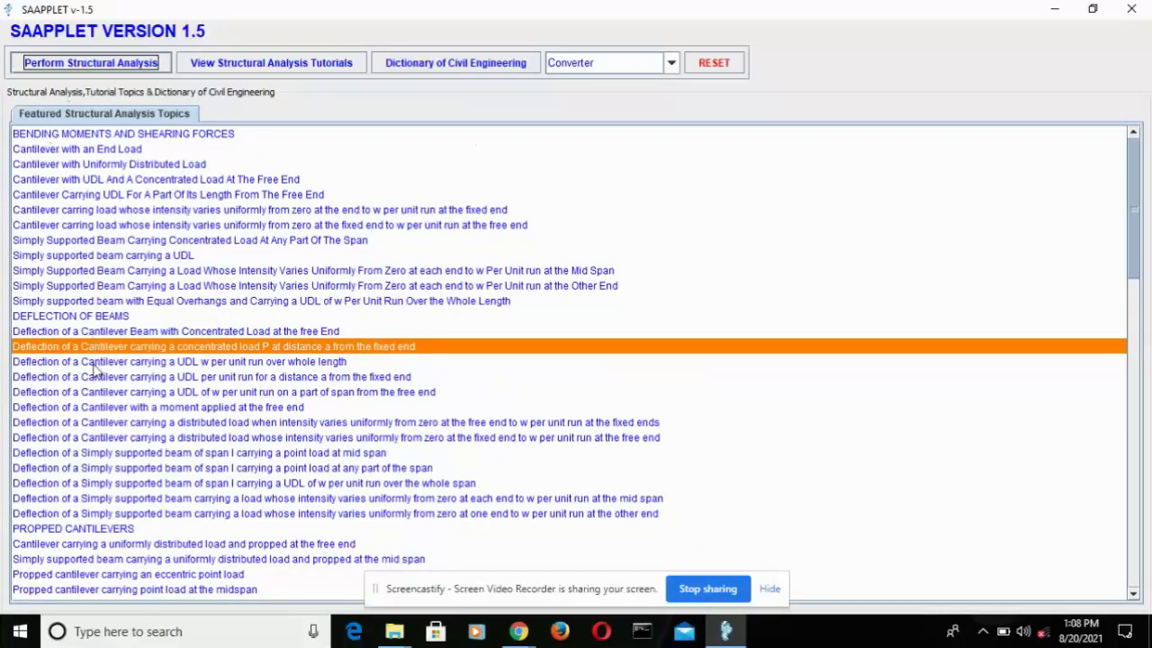
{"action": "left_click", "coordinate": [94, 363]}
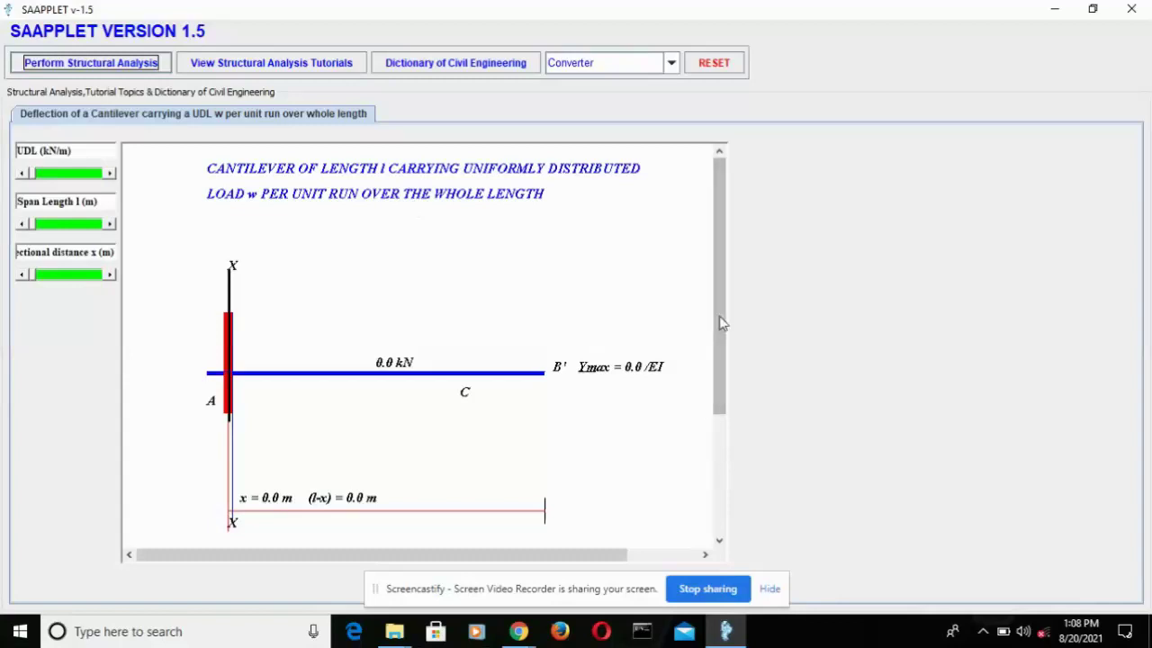
{"action": "scroll", "coordinate": [711, 335], "scroll_direction": "down", "scroll_amount": 2}
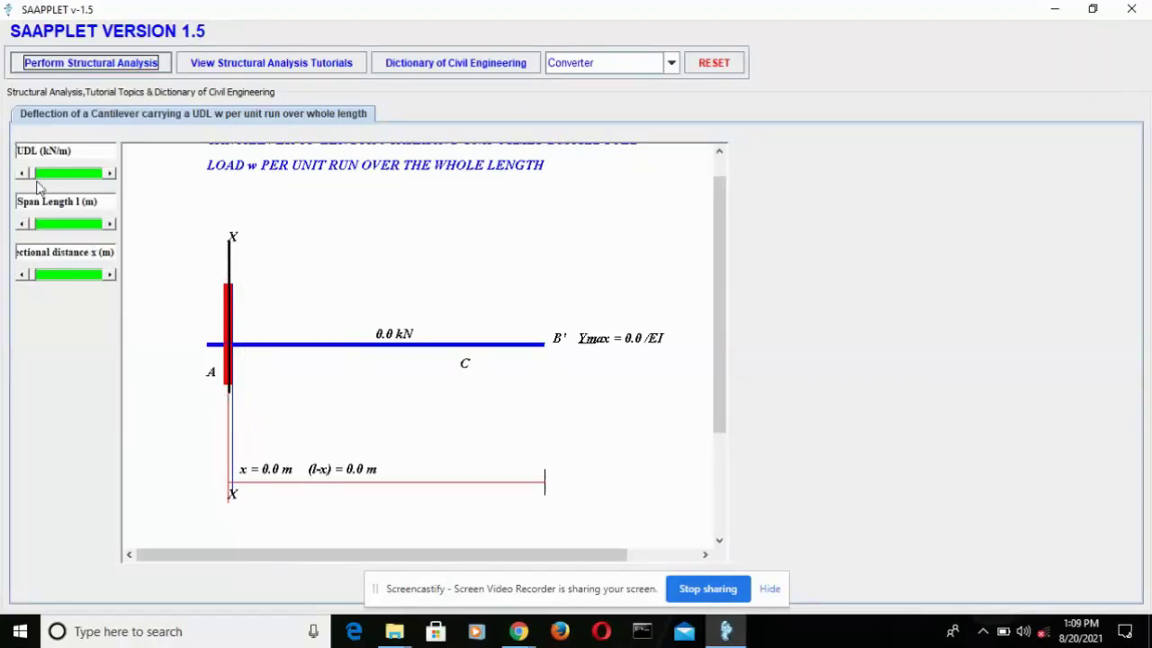
{"action": "left_click_drag", "start_coordinate": [36, 178], "coordinate": [77, 193]}
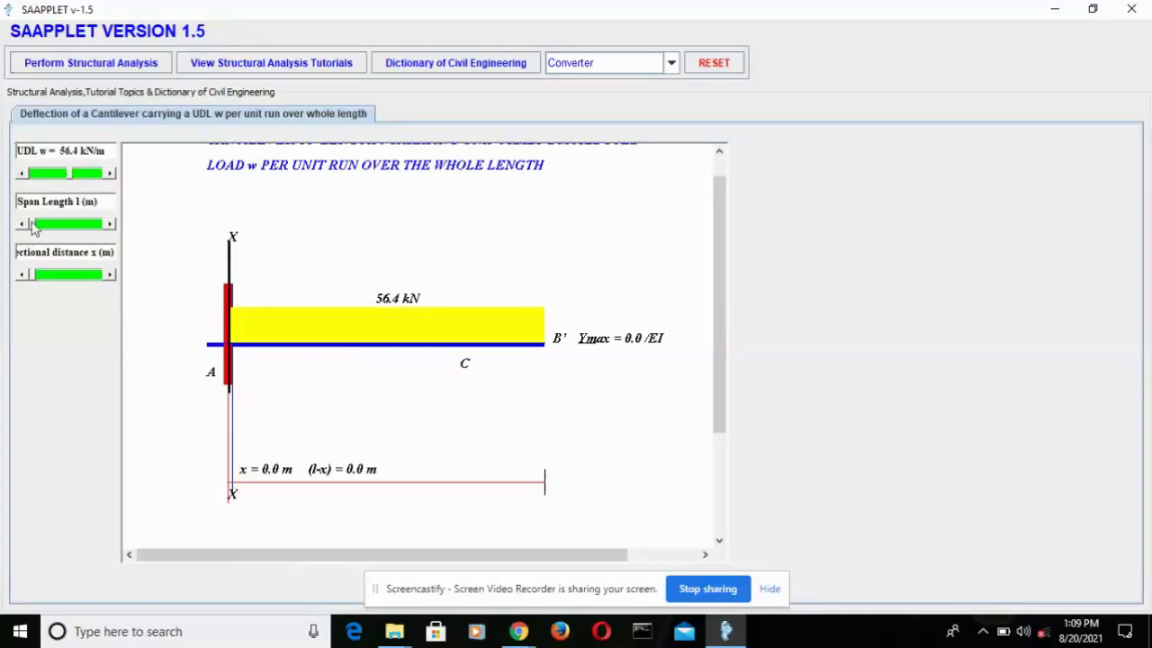
{"action": "left_click_drag", "start_coordinate": [34, 224], "coordinate": [77, 231]}
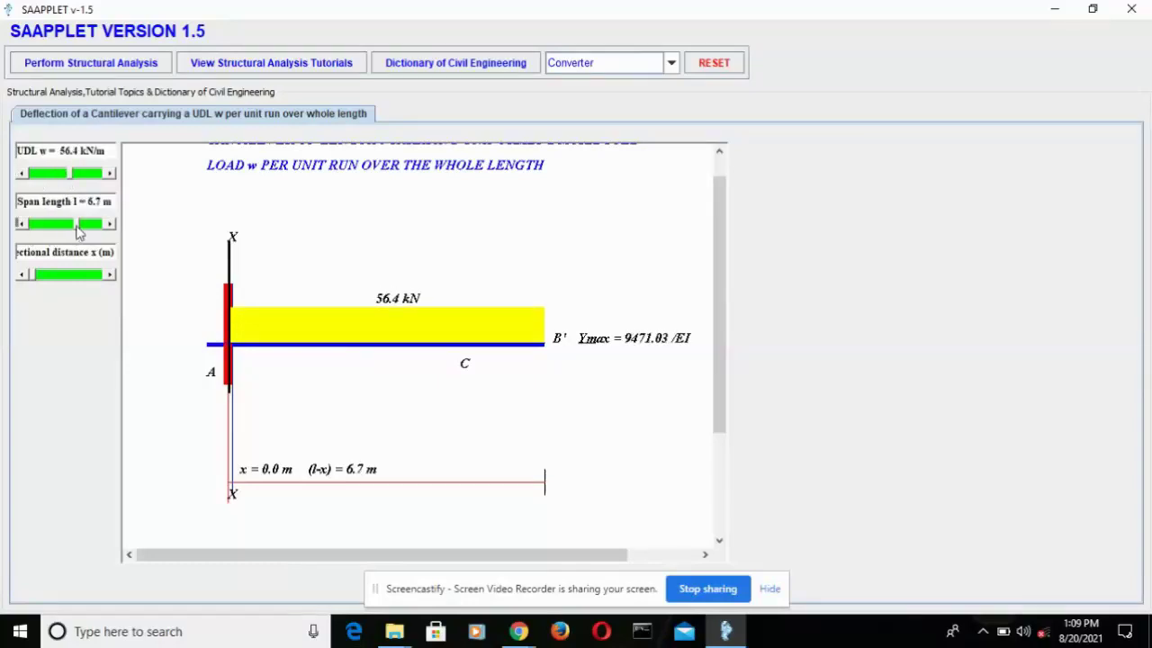
{"action": "left_click_drag", "start_coordinate": [36, 283], "coordinate": [65, 293]}
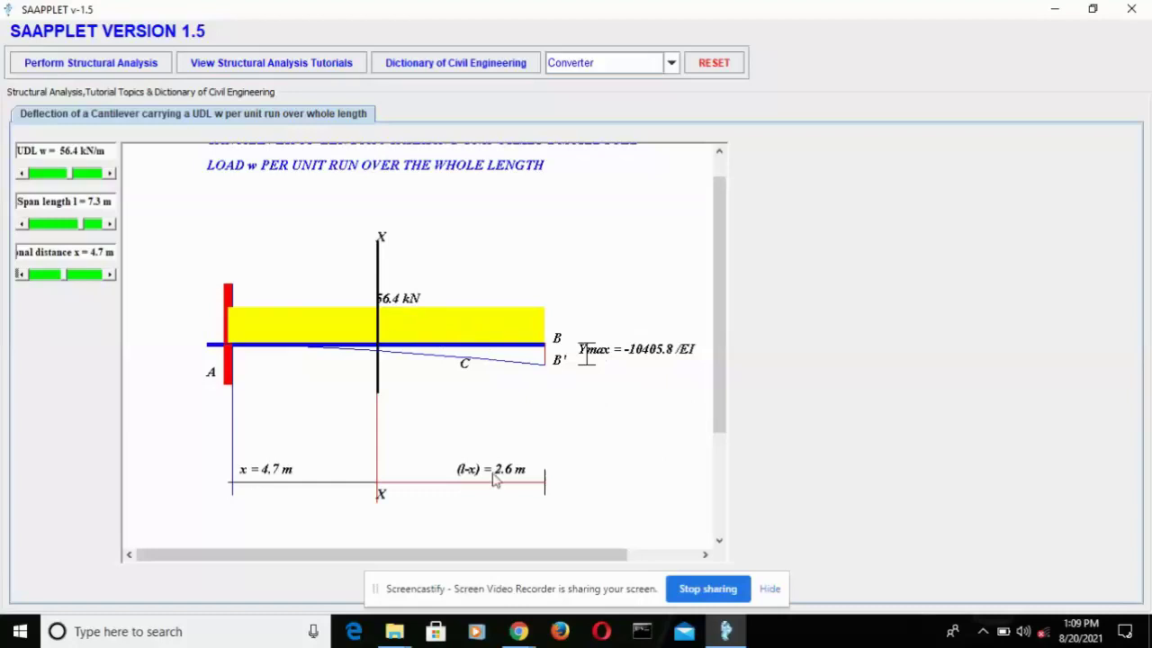
Step: Review the cantilever's slope, deflection and moment results, and set the UDL to 67.9 kN/m and the sectional distance x to 3.6 m
{"action": "scroll", "coordinate": [552, 412], "scroll_direction": "down", "scroll_amount": 2}
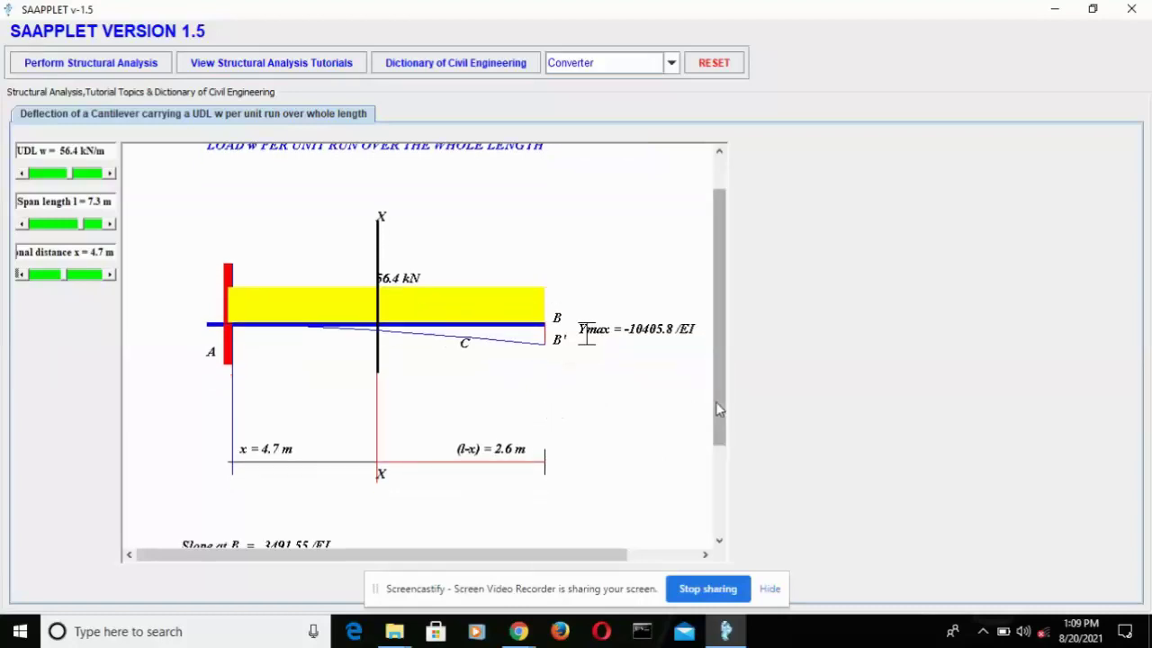
{"action": "scroll", "coordinate": [720, 414], "scroll_direction": "down", "scroll_amount": 1}
{"action": "left_click_drag", "start_coordinate": [723, 427], "coordinate": [725, 472]}
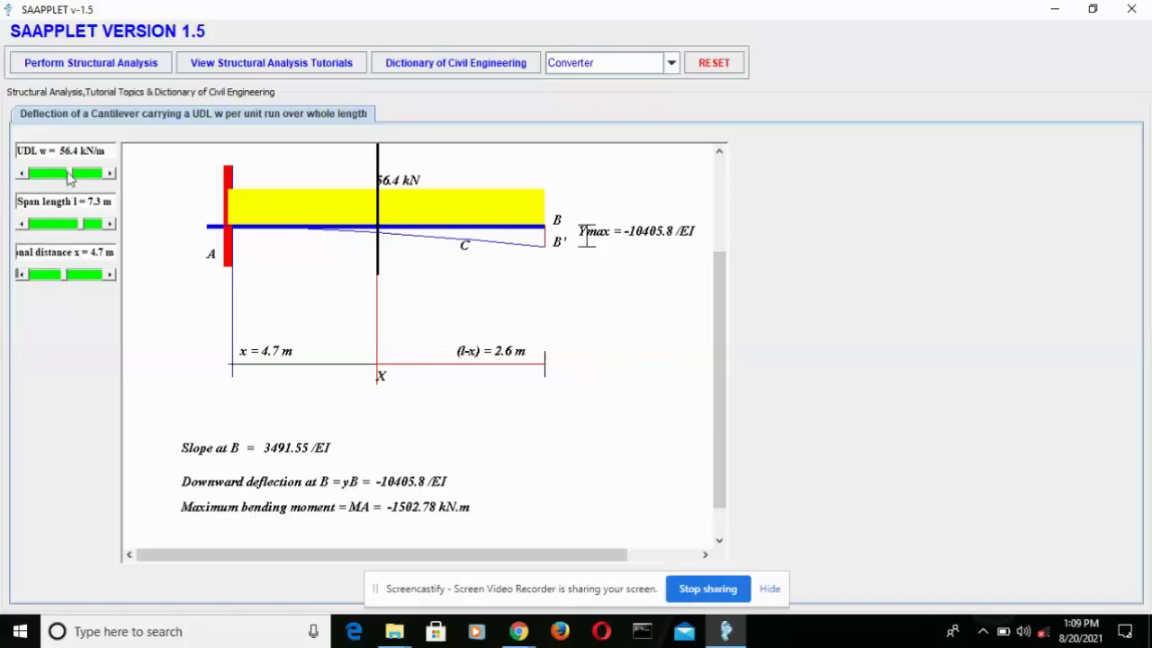
{"action": "mouse_move", "coordinate": [70, 177]}
{"action": "left_mouse_down"}
{"action": "mouse_move", "coordinate": [46, 179]}
{"action": "mouse_move", "coordinate": [79, 177]}
{"action": "left_mouse_up"}
{"action": "left_click_drag", "start_coordinate": [64, 278], "coordinate": [59, 281]}
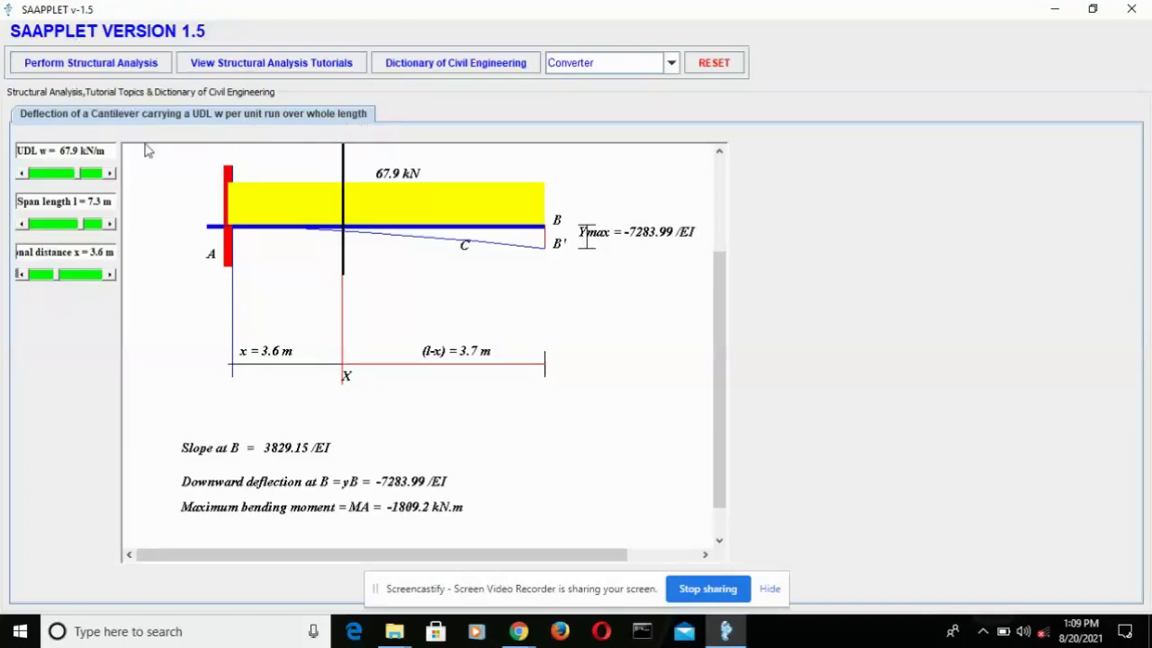
Step: Open the deflection topic for a cantilever carrying a UDL for a distance a from the fixed end
{"action": "left_click", "coordinate": [64, 63]}
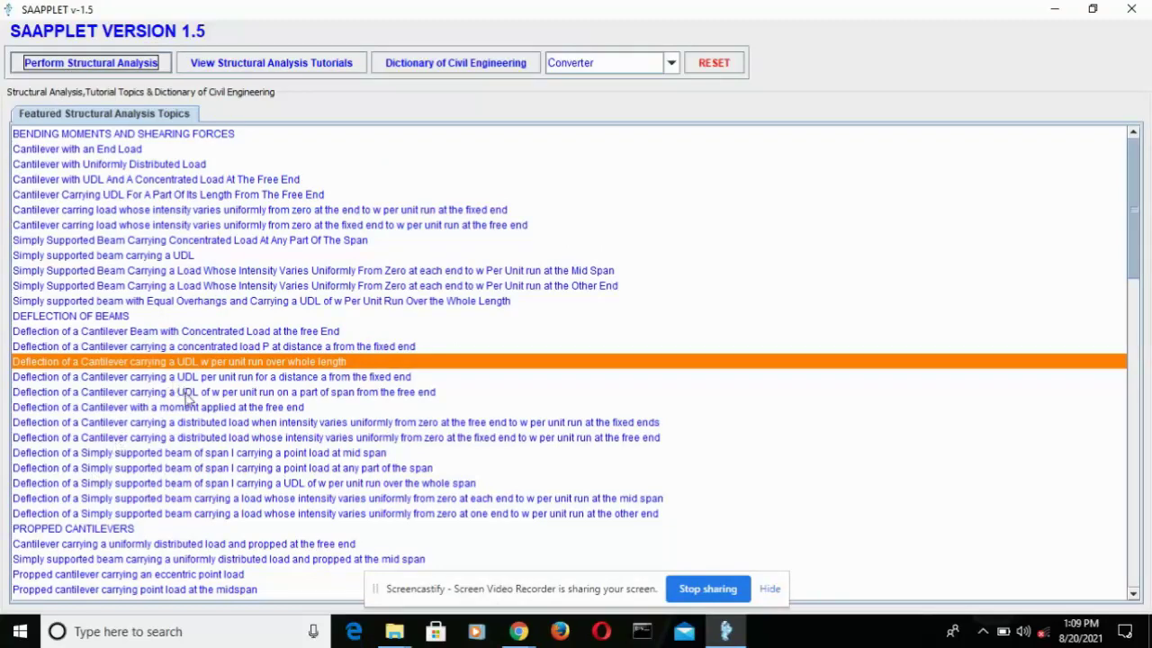
{"action": "left_click", "coordinate": [191, 379]}
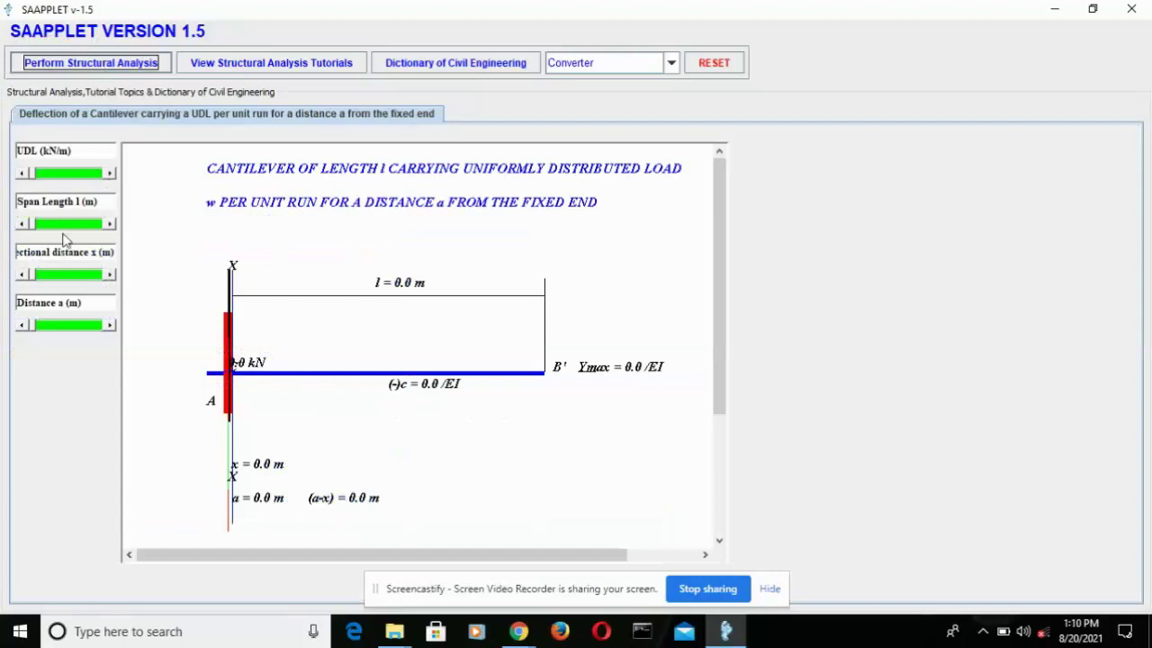
Step: Open the simply supported beam topic with a midspan point load; set W to 92.3 kN, span to 10.0 m, x to 6.2 m, and view results
{"action": "left_click", "coordinate": [62, 65]}
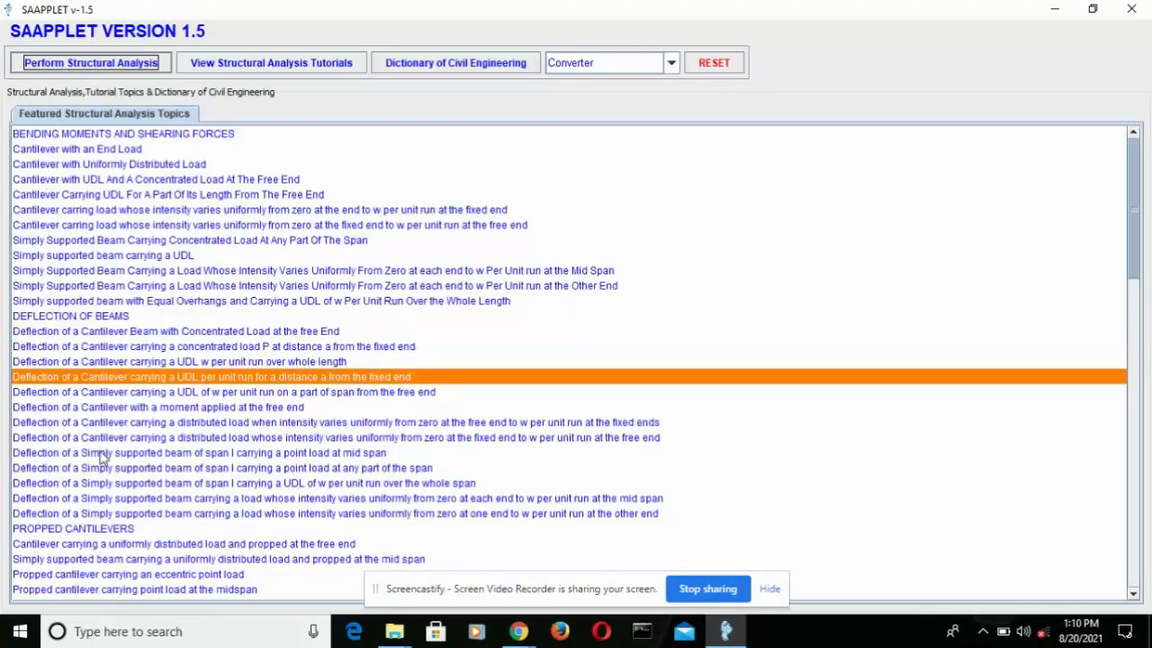
{"action": "left_click", "coordinate": [102, 454]}
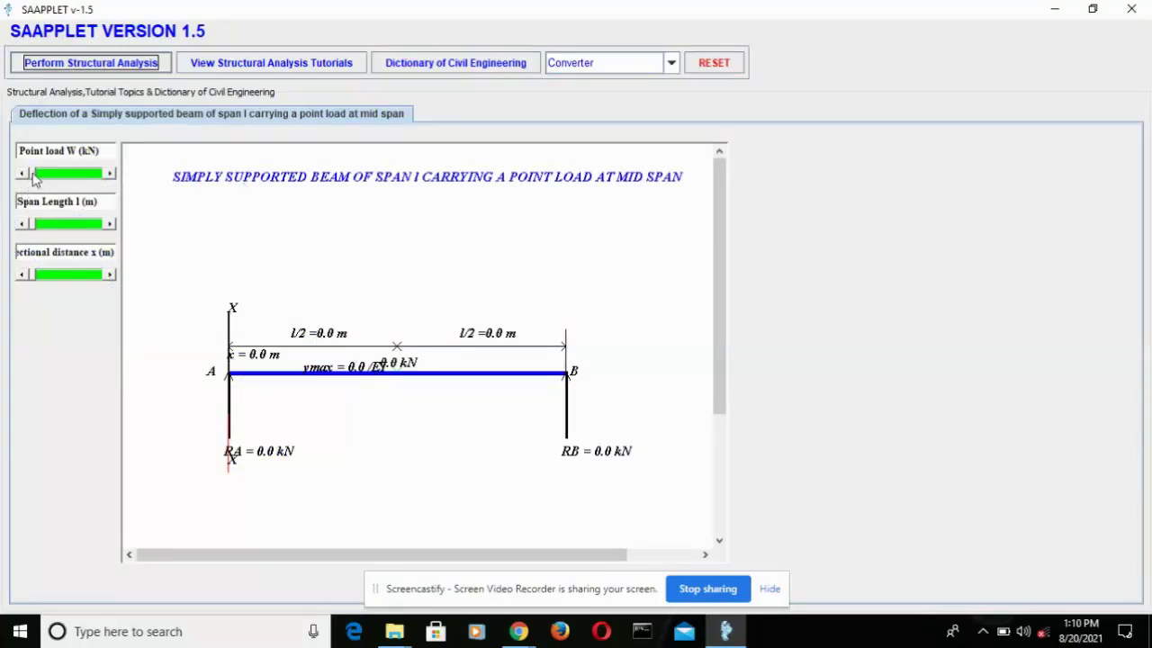
{"action": "left_click_drag", "start_coordinate": [33, 177], "coordinate": [65, 178]}
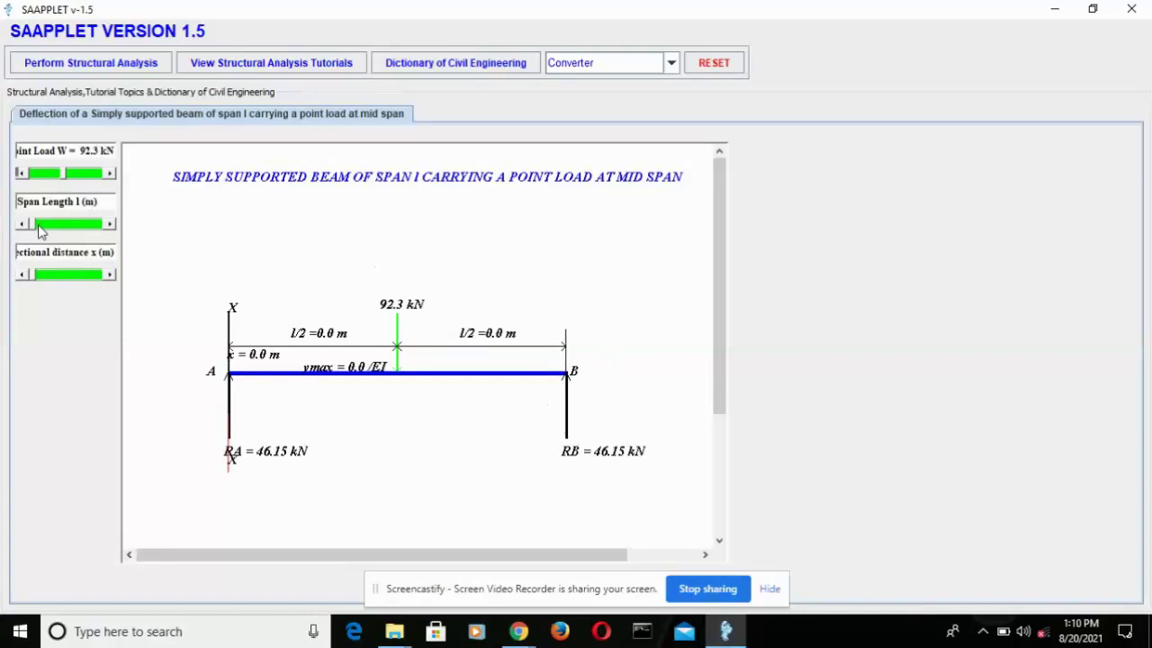
{"action": "left_click_drag", "start_coordinate": [36, 229], "coordinate": [77, 232]}
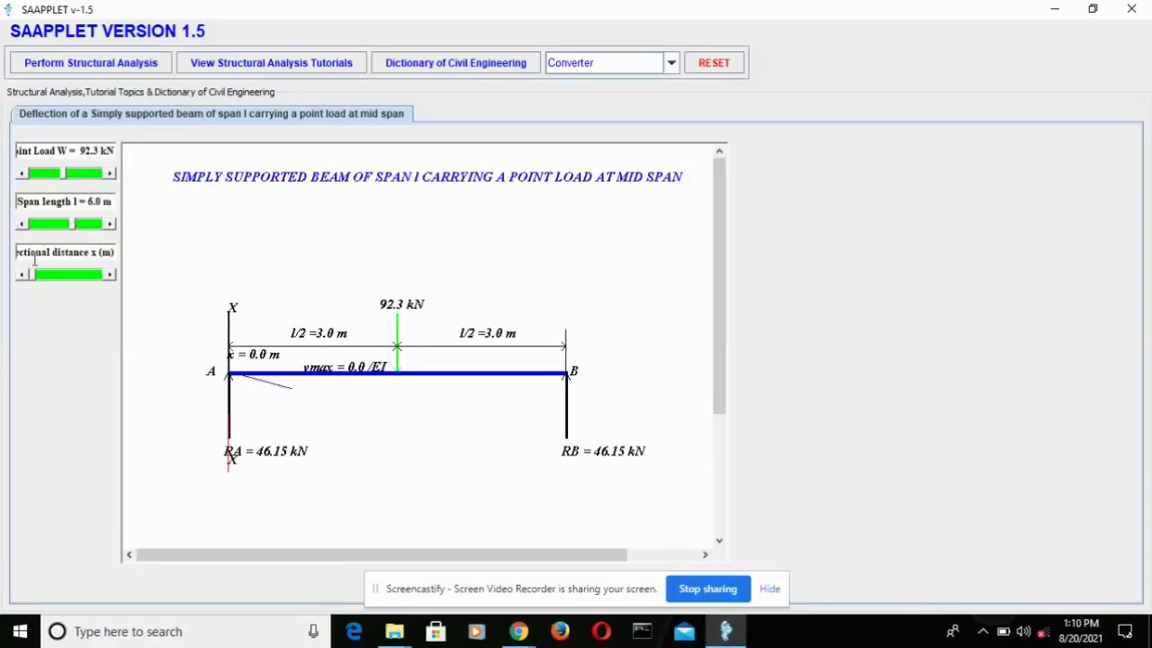
{"action": "left_click_drag", "start_coordinate": [35, 281], "coordinate": [77, 236]}
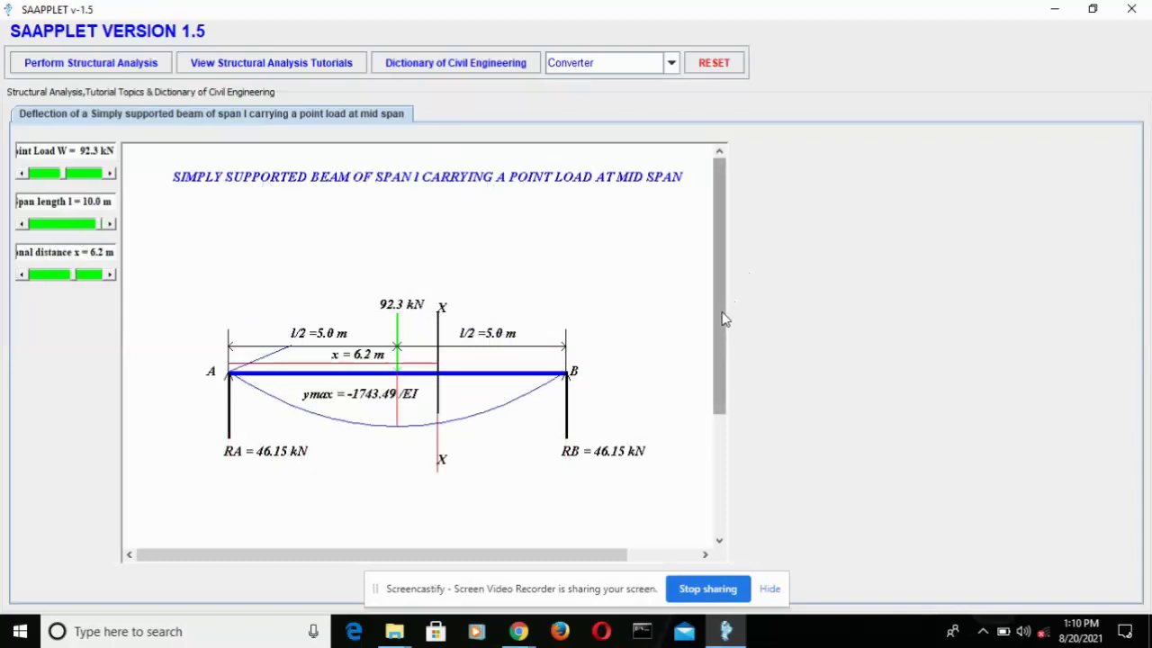
{"action": "left_click_drag", "start_coordinate": [726, 320], "coordinate": [729, 434]}
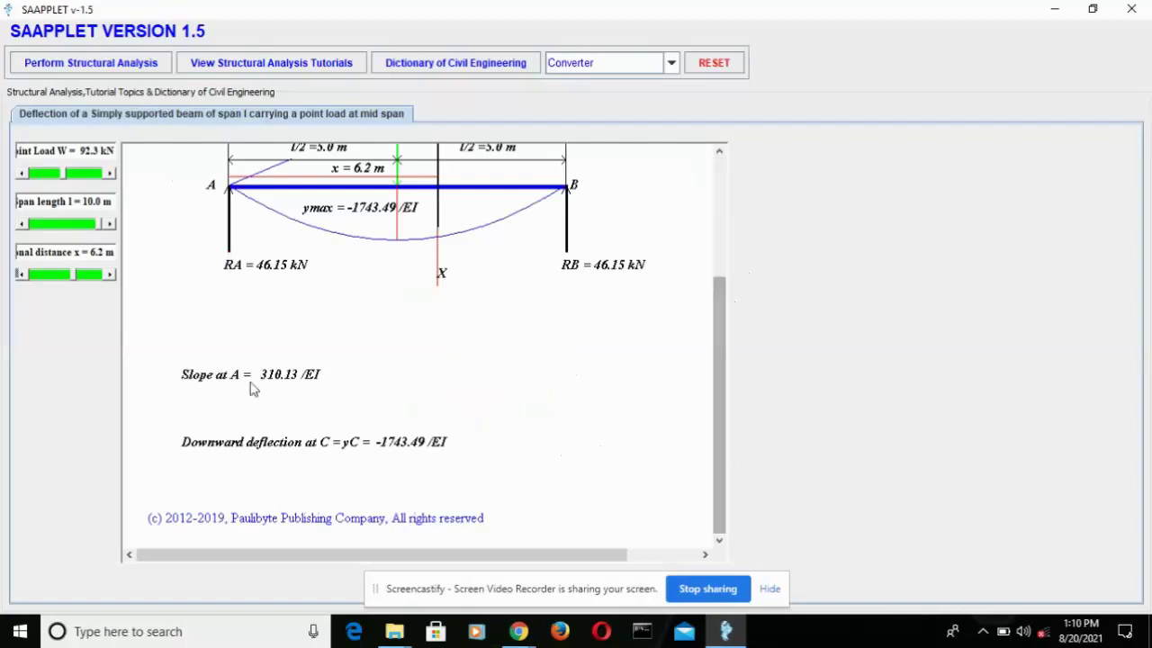
Step: Review the slope at A and the downward deflection at C for the beam with a midspan point load
{"action": "scroll", "coordinate": [377, 384], "scroll_direction": "up", "scroll_amount": 2}
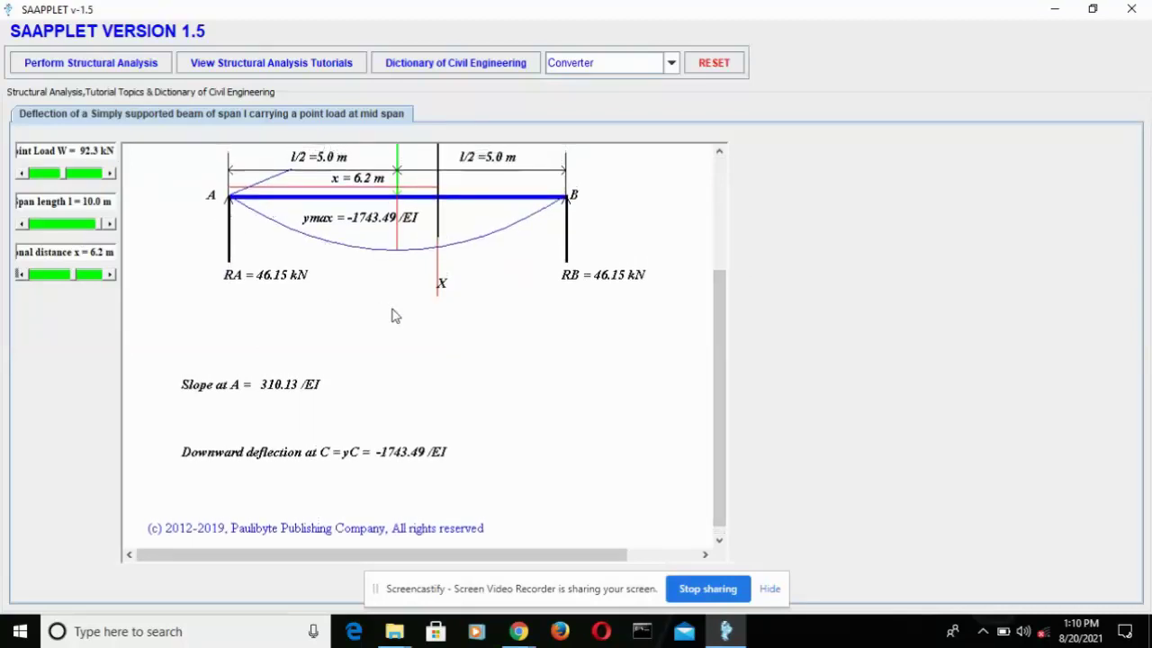
{"action": "scroll", "coordinate": [393, 315], "scroll_direction": "up", "scroll_amount": 1}
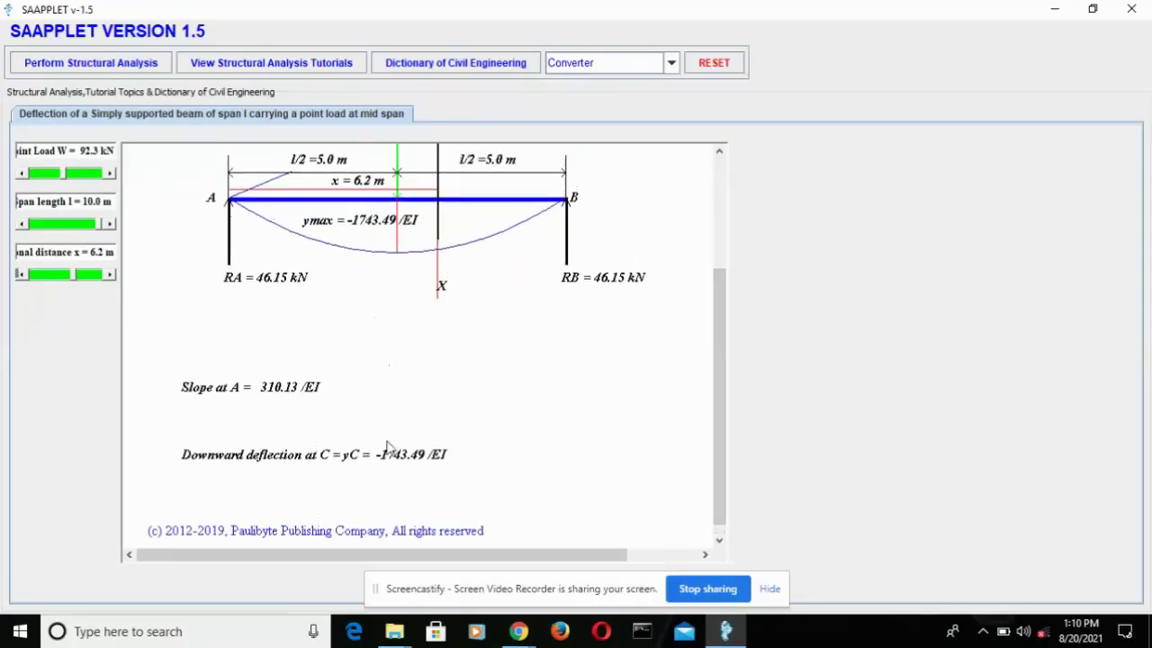
{"action": "scroll", "coordinate": [536, 345], "scroll_direction": "up", "scroll_amount": 2}
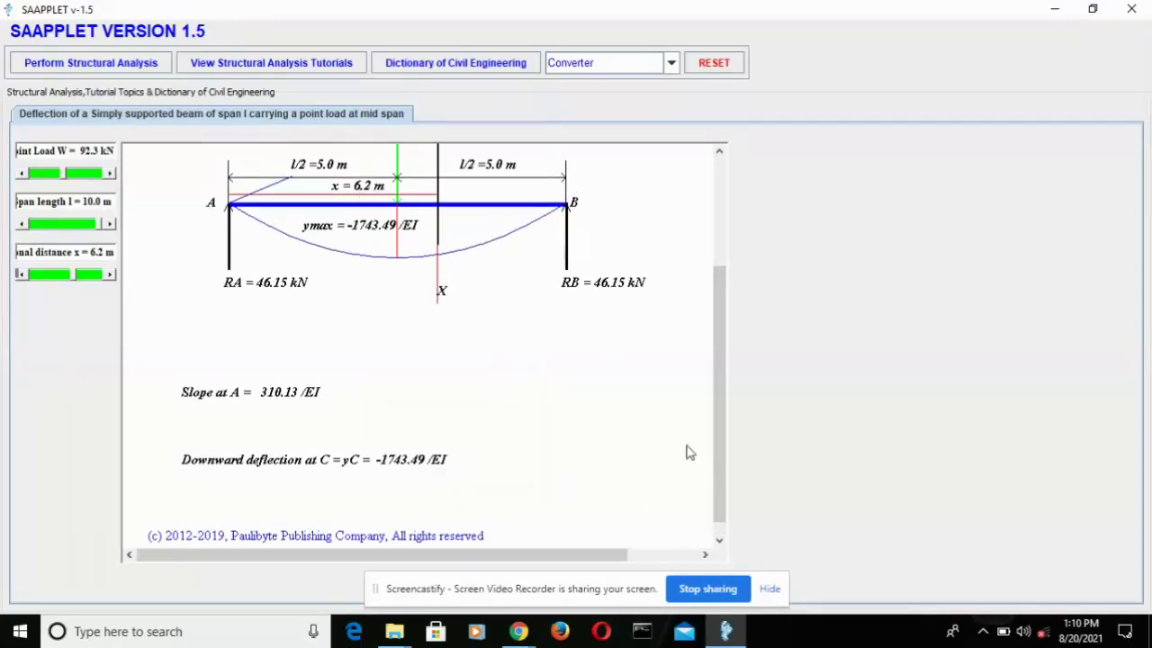
Step: View the simply supported beam deflection topics for a point load at any part and a load varying from zero at each end to w at midspan
{"action": "left_click_drag", "start_coordinate": [715, 404], "coordinate": [290, 74]}
{"action": "left_click", "coordinate": [104, 71]}
{"action": "left_click", "coordinate": [110, 469]}
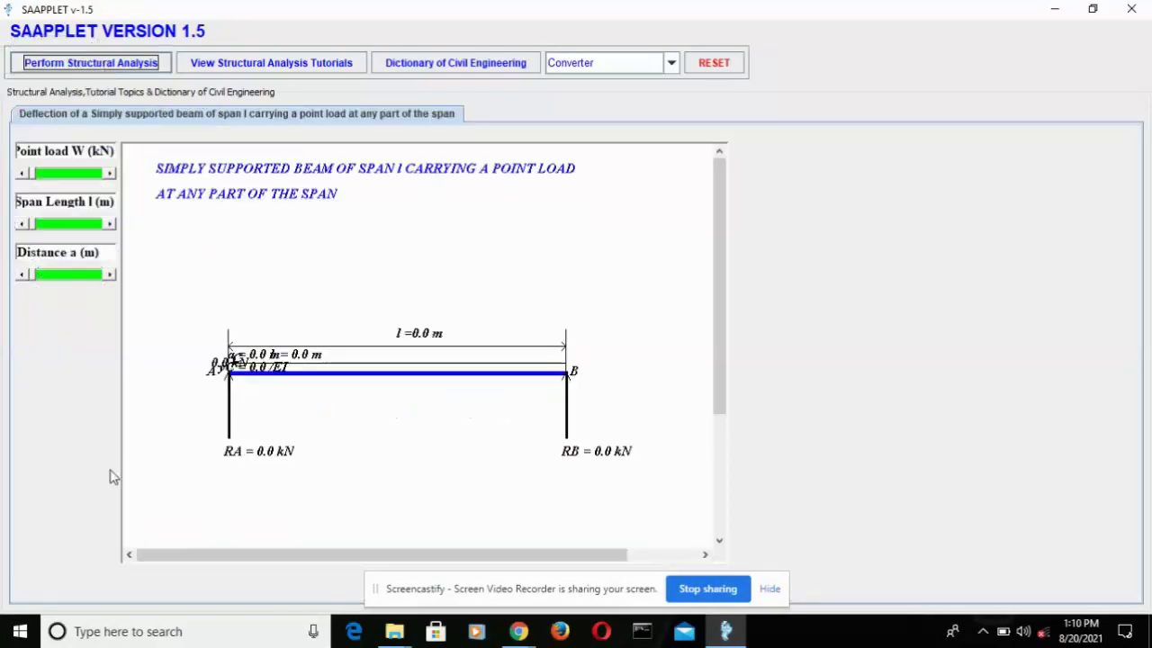
{"action": "left_click", "coordinate": [68, 72]}
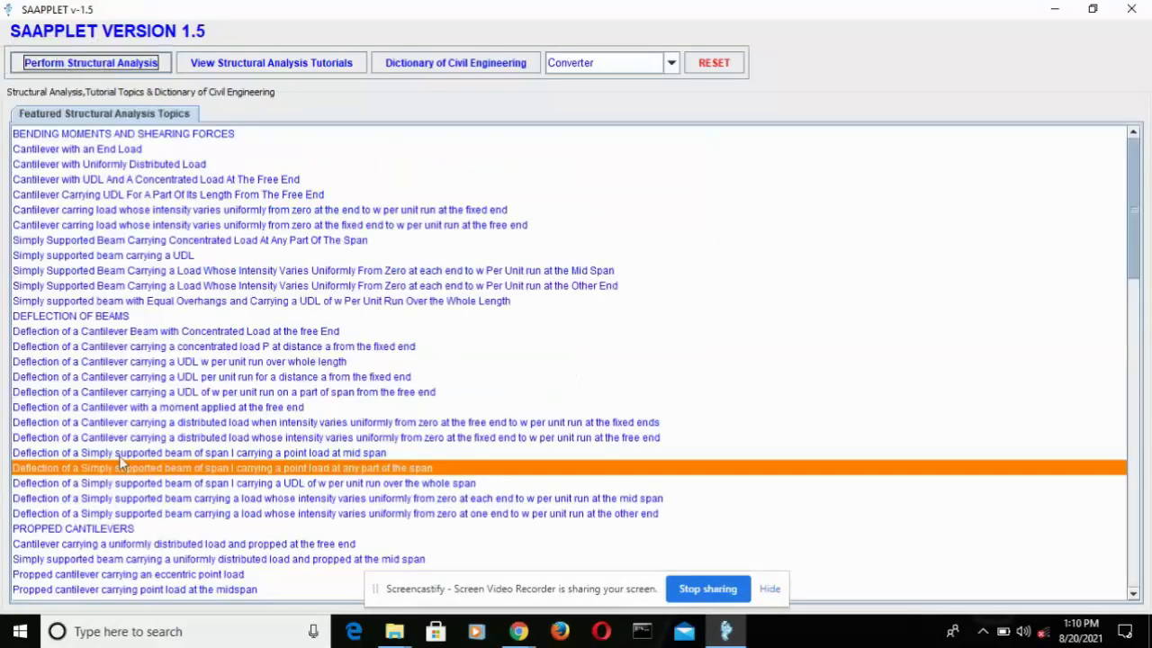
{"action": "left_click", "coordinate": [137, 499]}
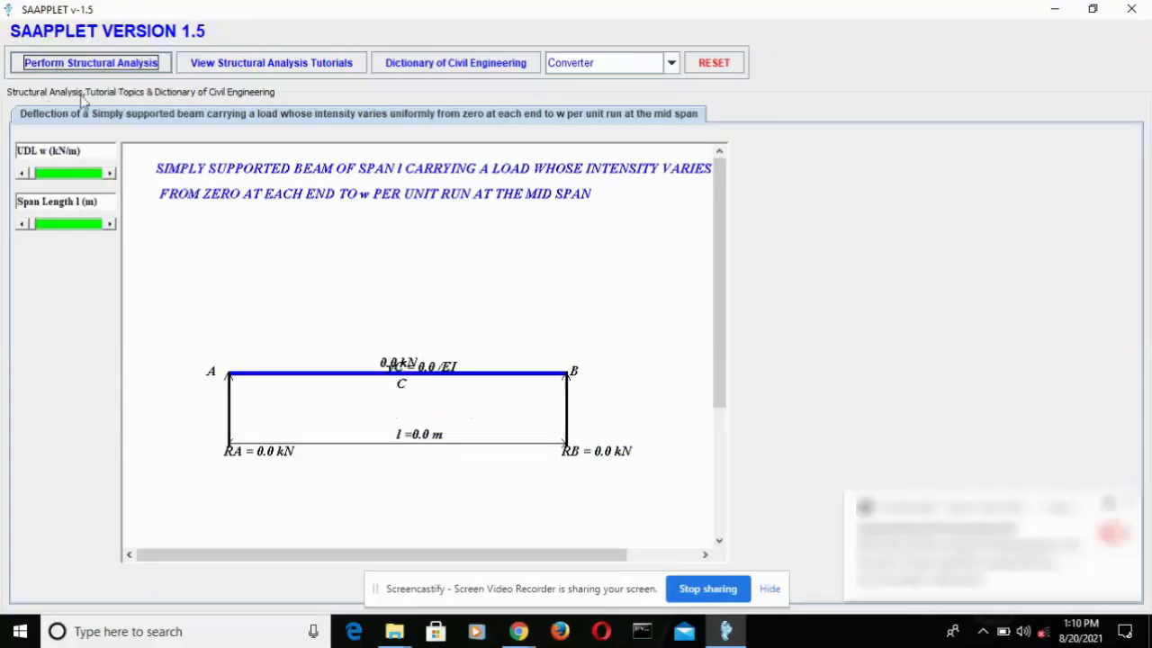
Step: Open the simply supported beam deflection topic with load varying from zero at one end to w at the other; set w to 80.8 kN/m, span to 9.7 m
{"action": "left_click", "coordinate": [106, 68]}
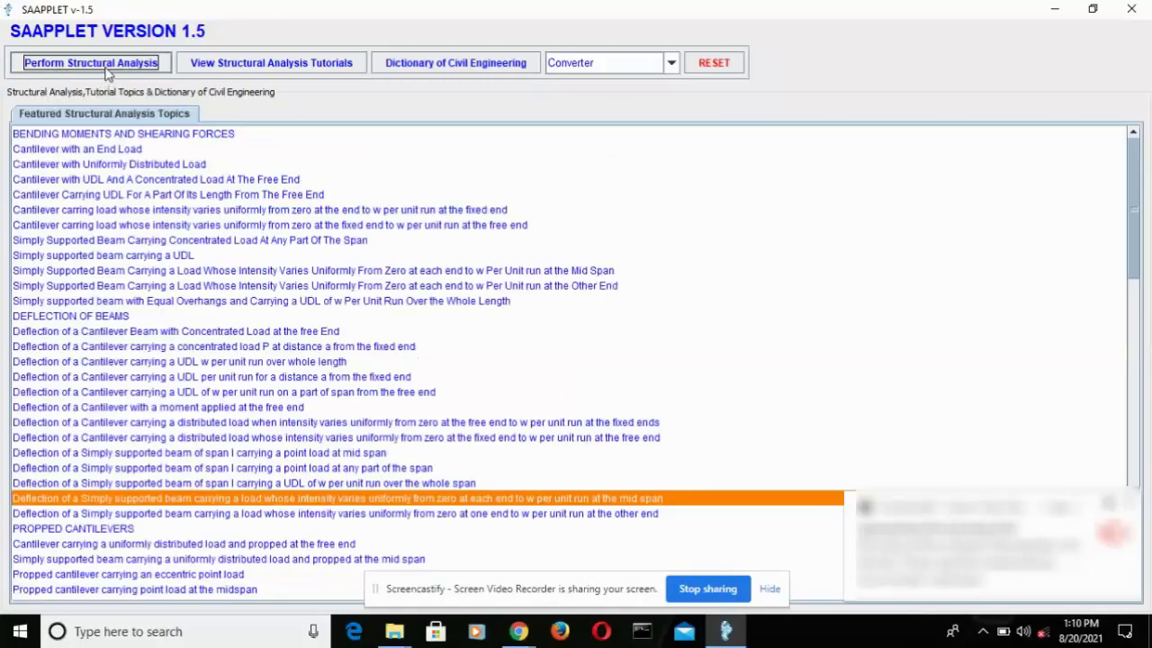
{"action": "left_click", "coordinate": [159, 514]}
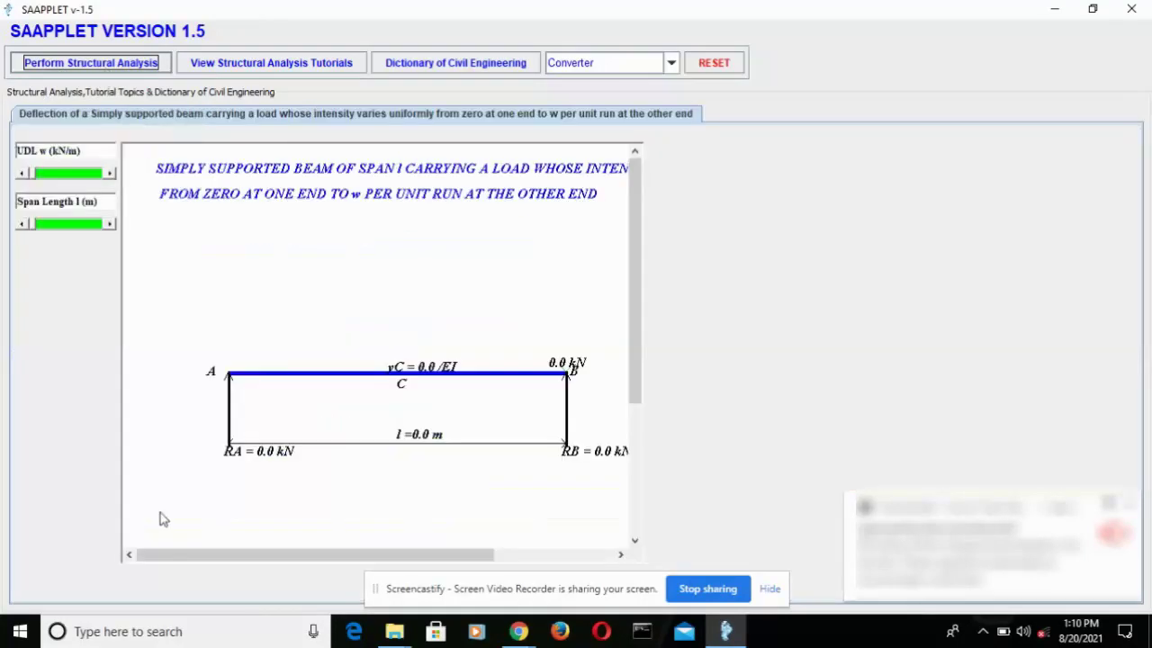
{"action": "left_click", "coordinate": [36, 176]}
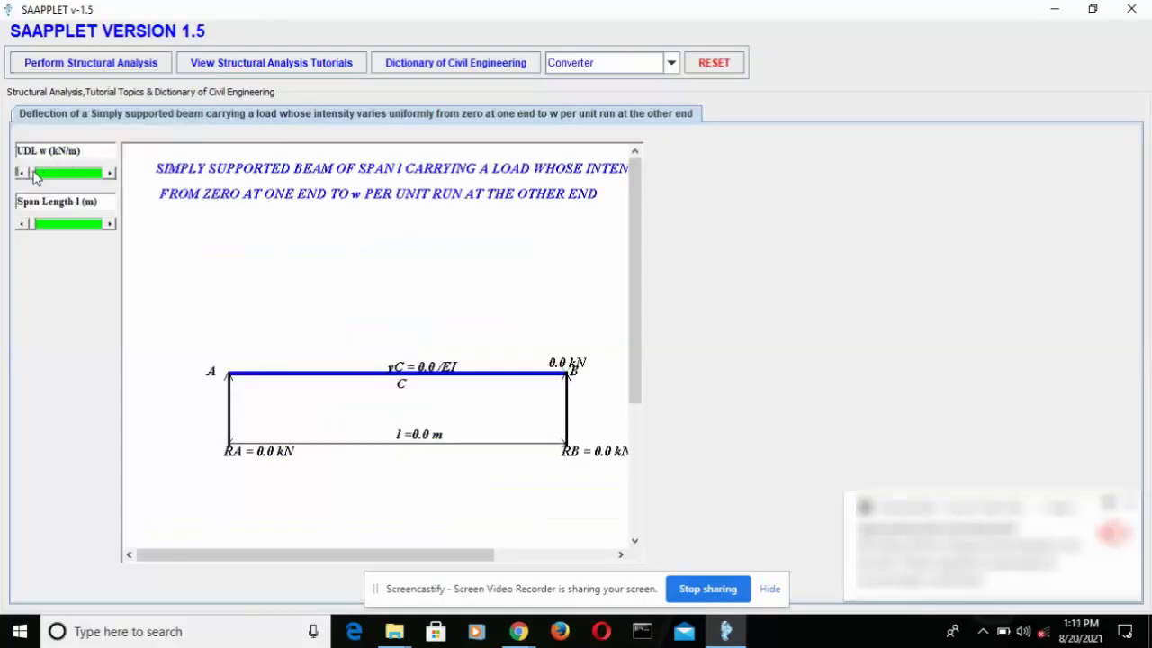
{"action": "left_click_drag", "start_coordinate": [32, 231], "coordinate": [98, 231]}
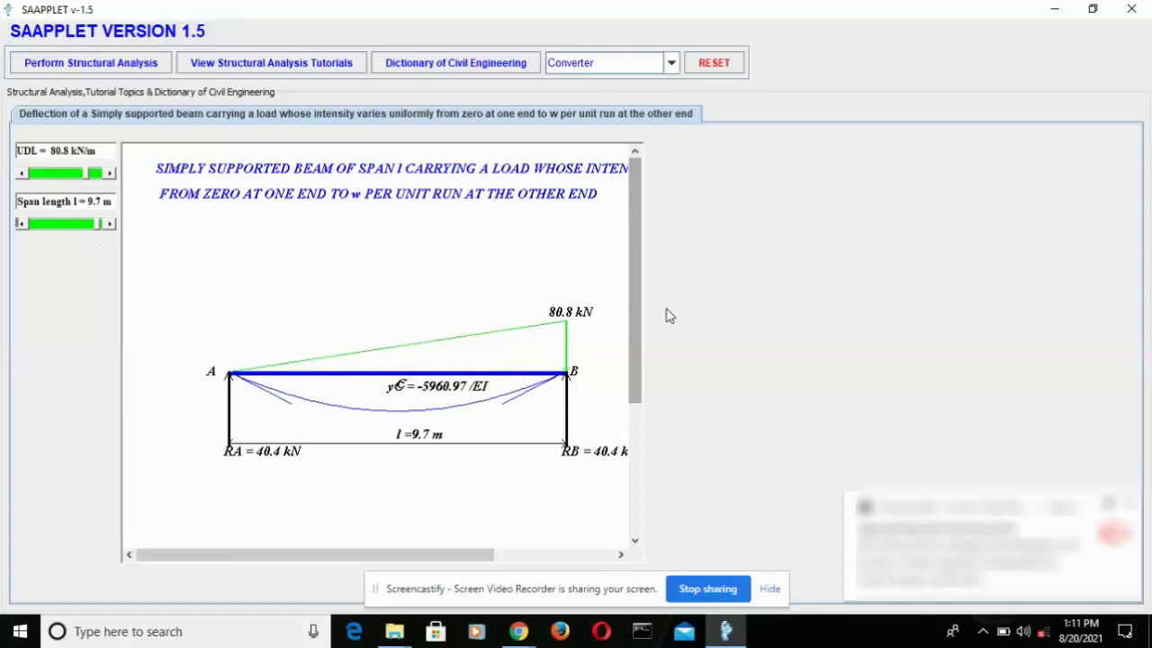
Step: Review the end slopes, maximum deflection and maximum bending moment of the beam with the load increasing toward one end
{"action": "left_click_drag", "start_coordinate": [636, 308], "coordinate": [634, 454]}
{"action": "scroll", "coordinate": [315, 401], "scroll_direction": "up", "scroll_amount": 2}
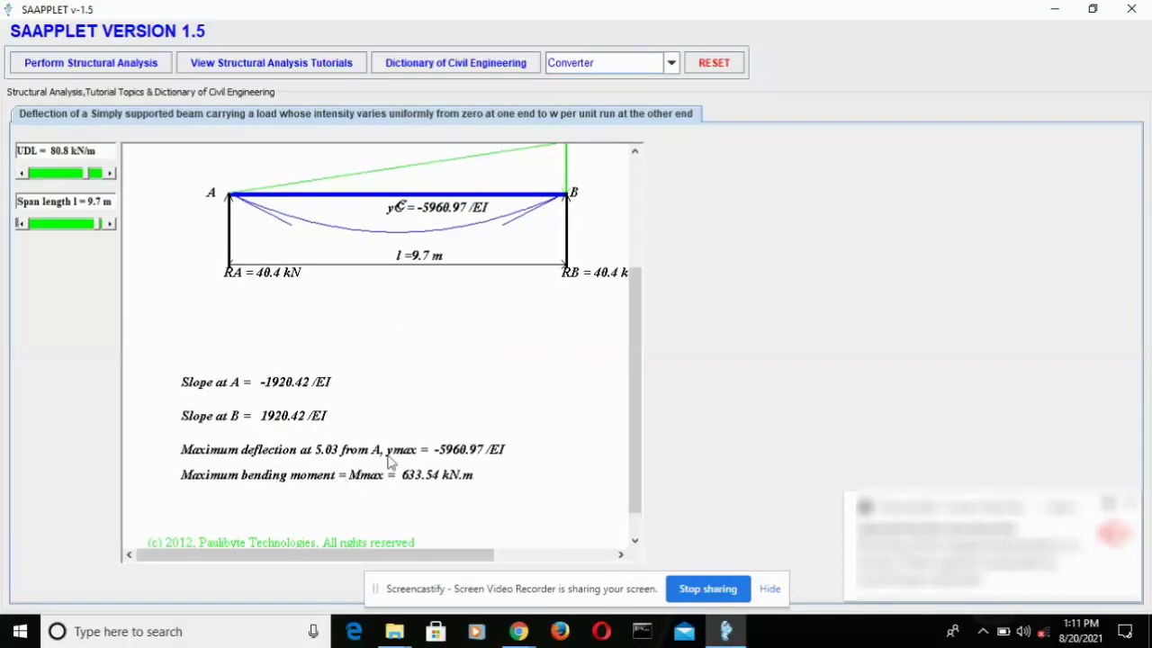
{"action": "scroll", "coordinate": [393, 434], "scroll_direction": "up", "scroll_amount": 1}
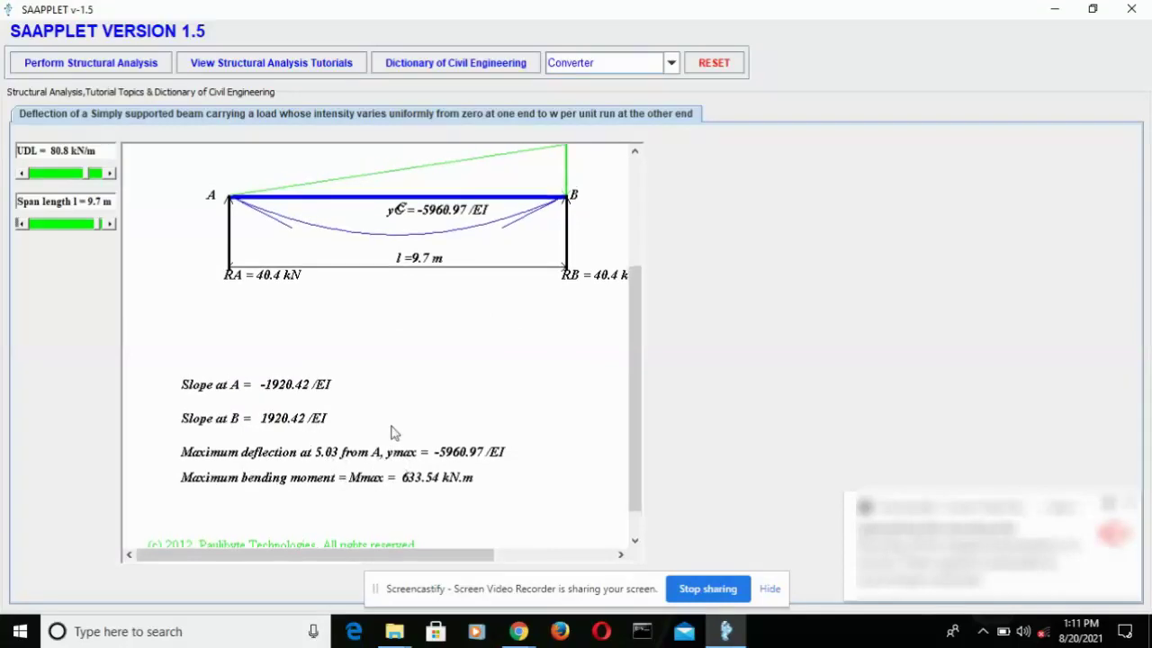